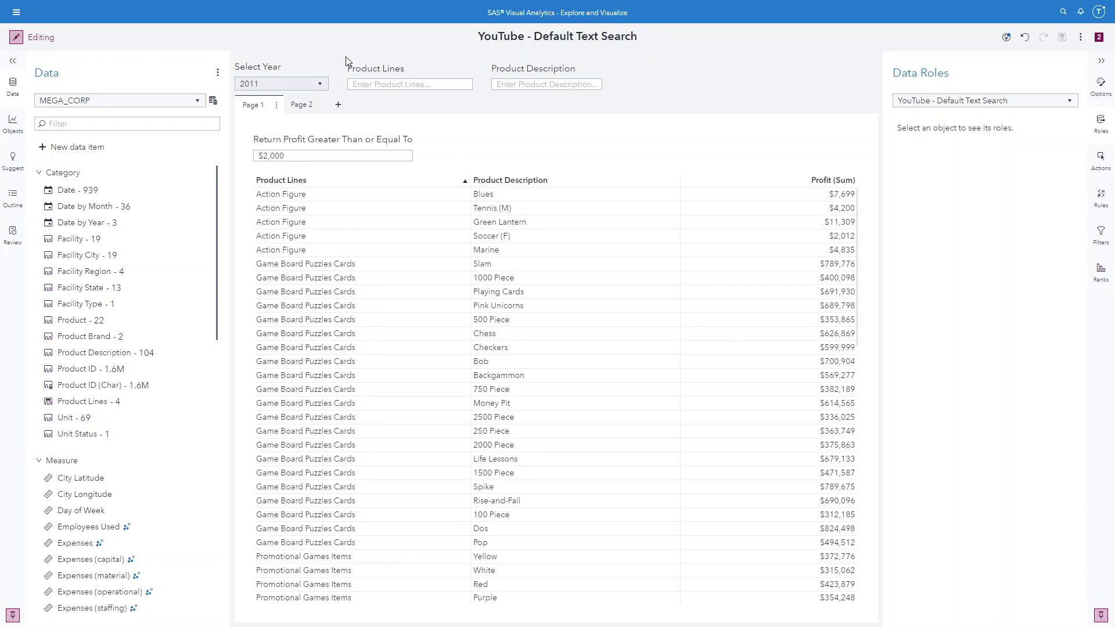
Inspect the data roles assigned to the Select Year, Product Lines and Product Description prompt controls
click(287, 66)
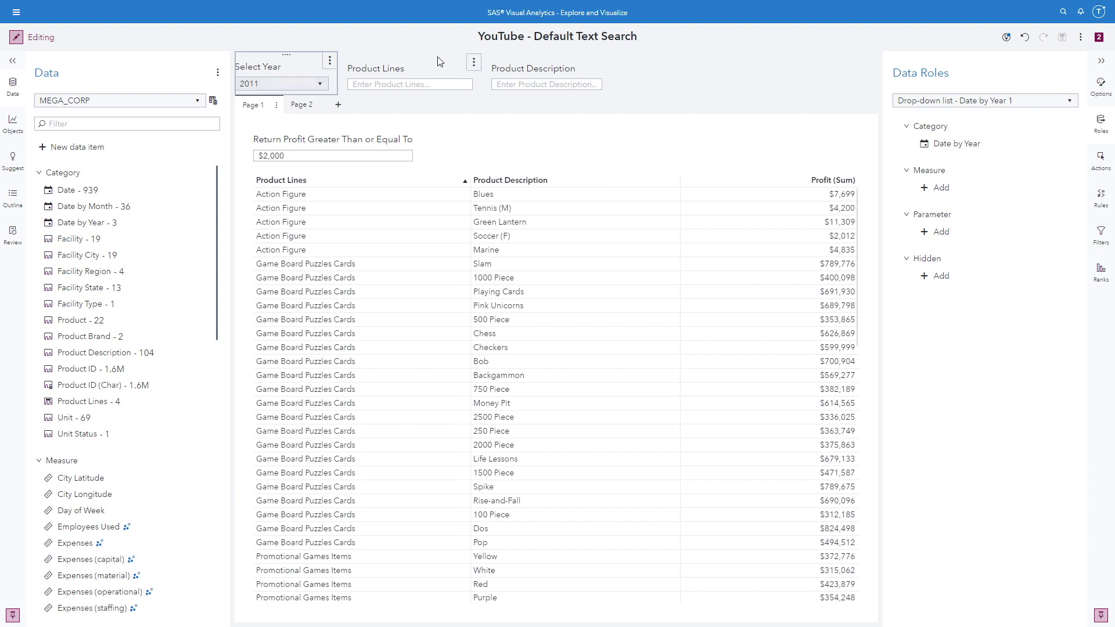
click(422, 70)
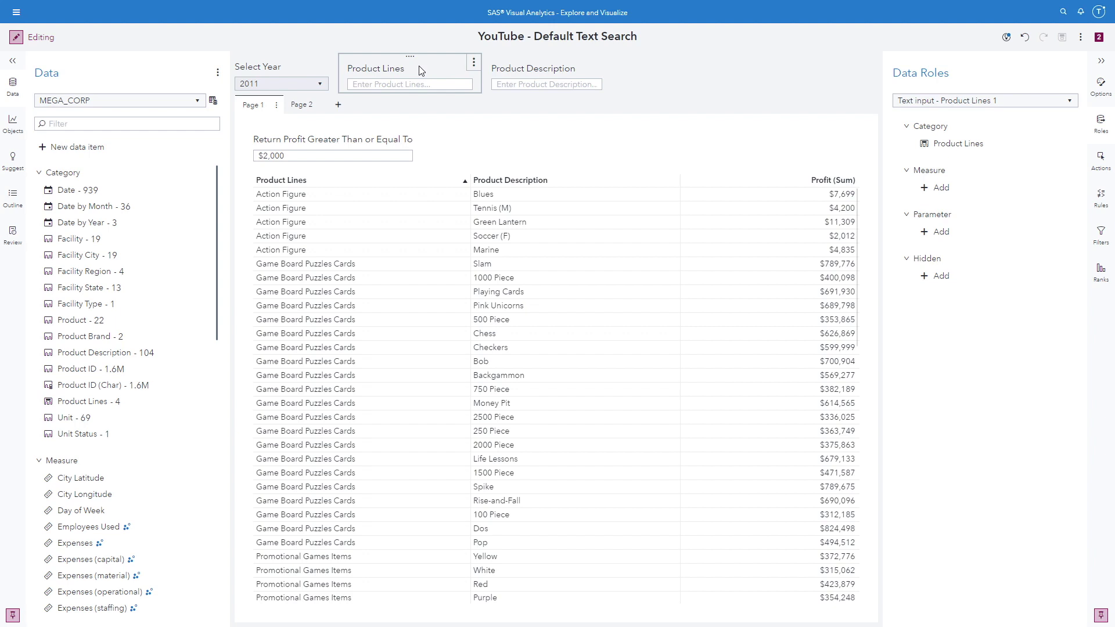
click(578, 68)
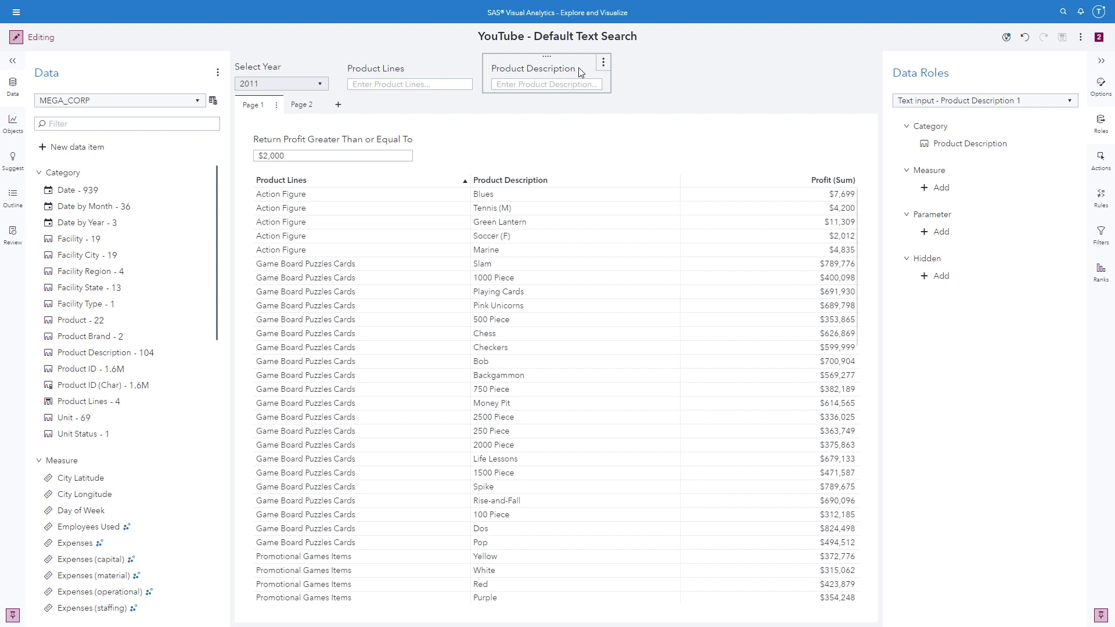
click(650, 82)
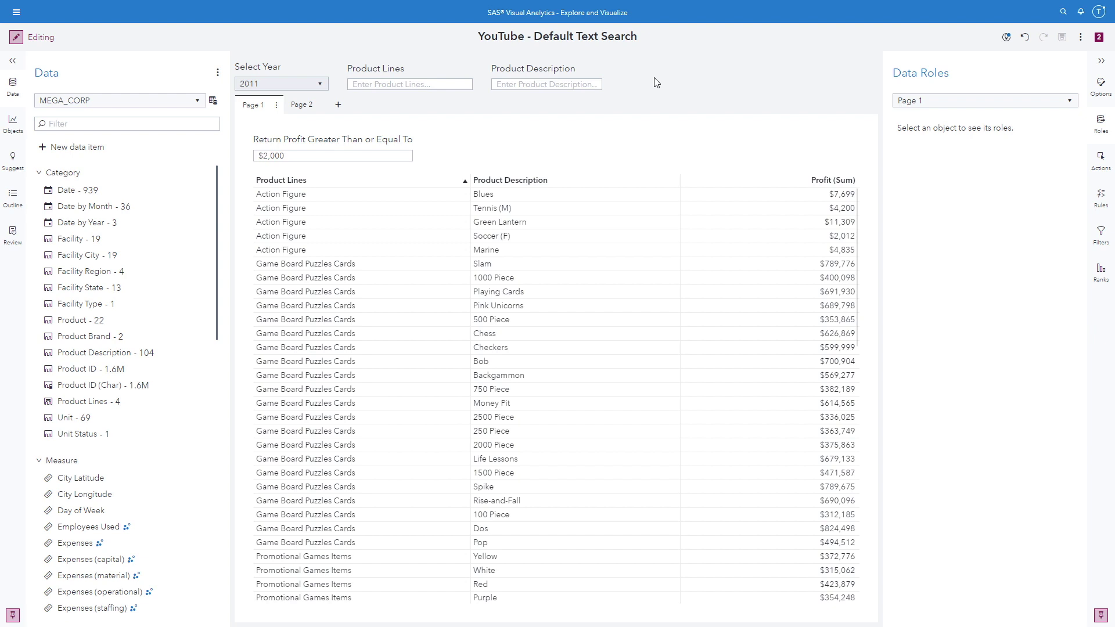
Filter the report table to the Action Figure product line using the Product Lines text input
click(366, 83)
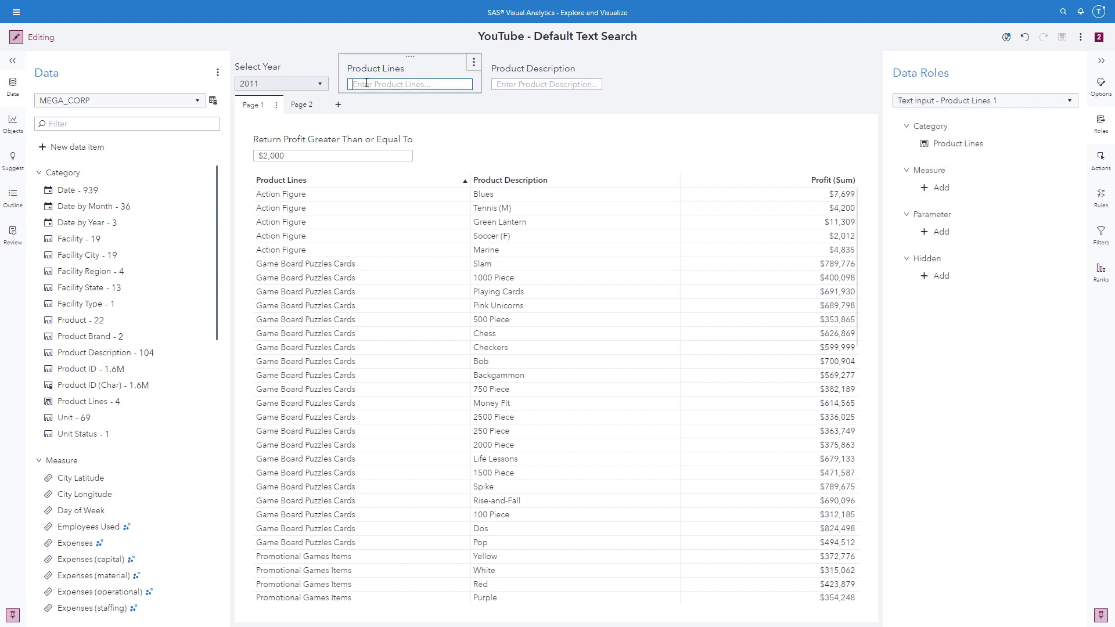
text(Action Figure)
click(384, 101)
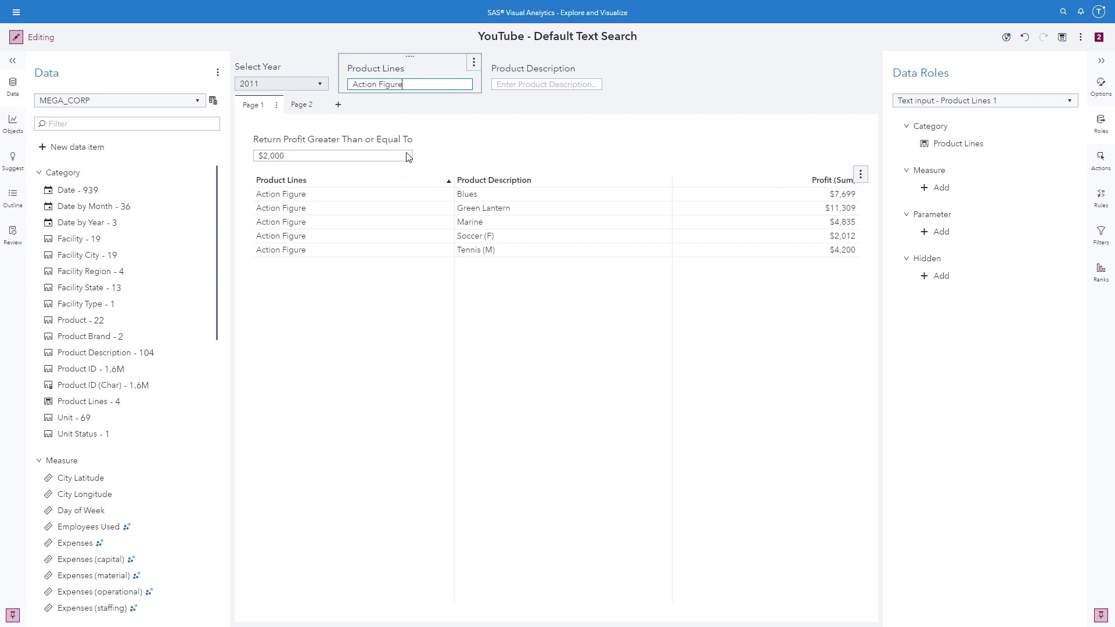
Replace the Product Lines text input value with Game Board Puzzles Cards
triple_click(417, 87)
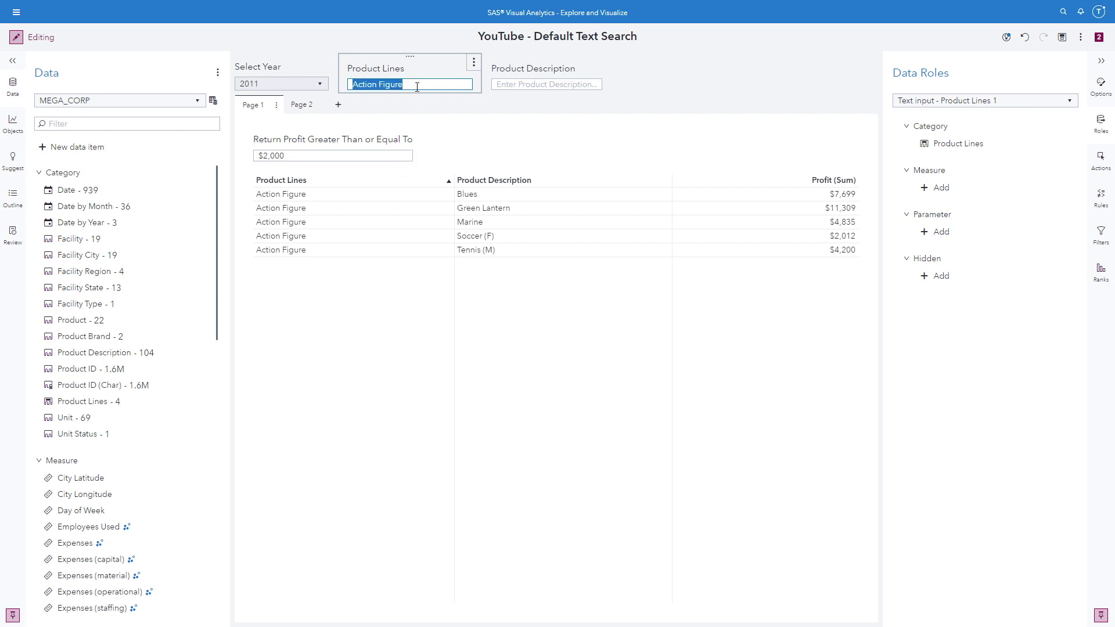
key(BackSpace)
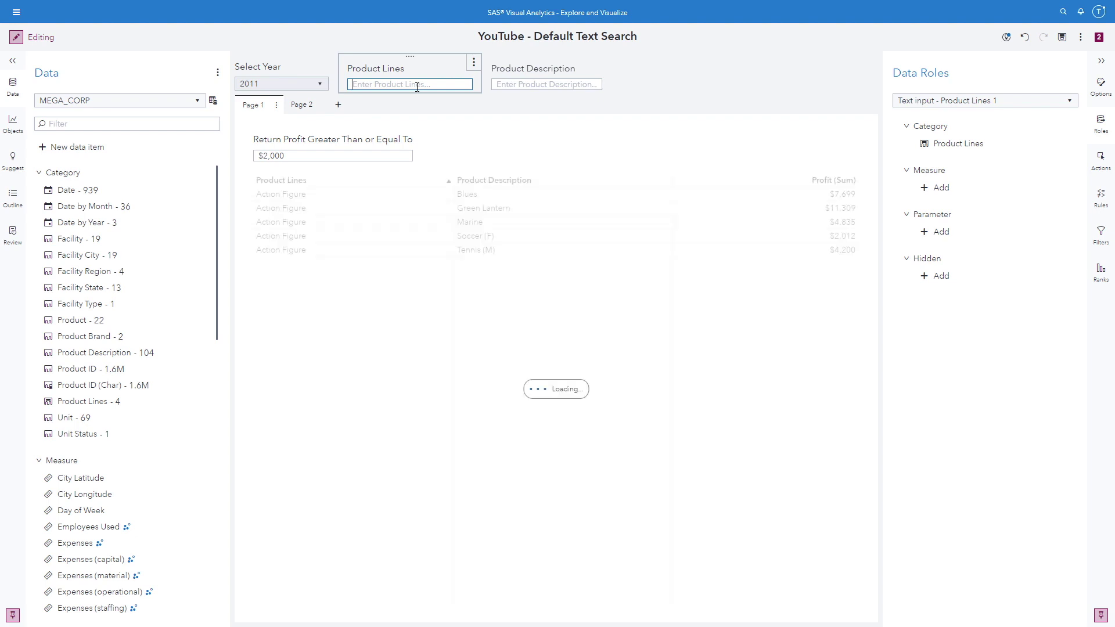
text(Game Bo)
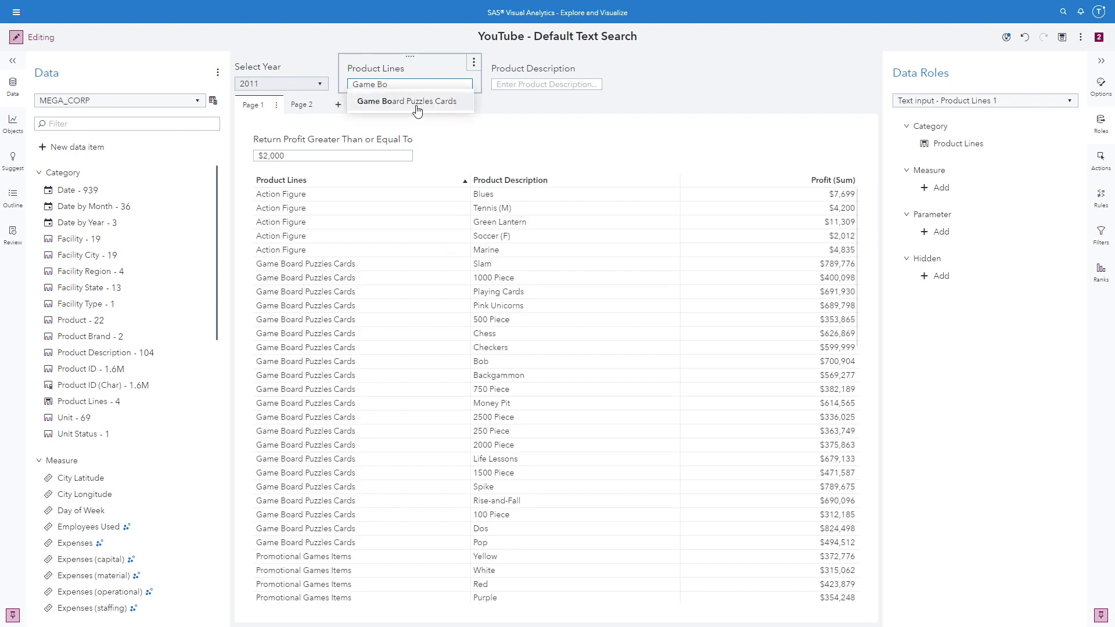
click(417, 104)
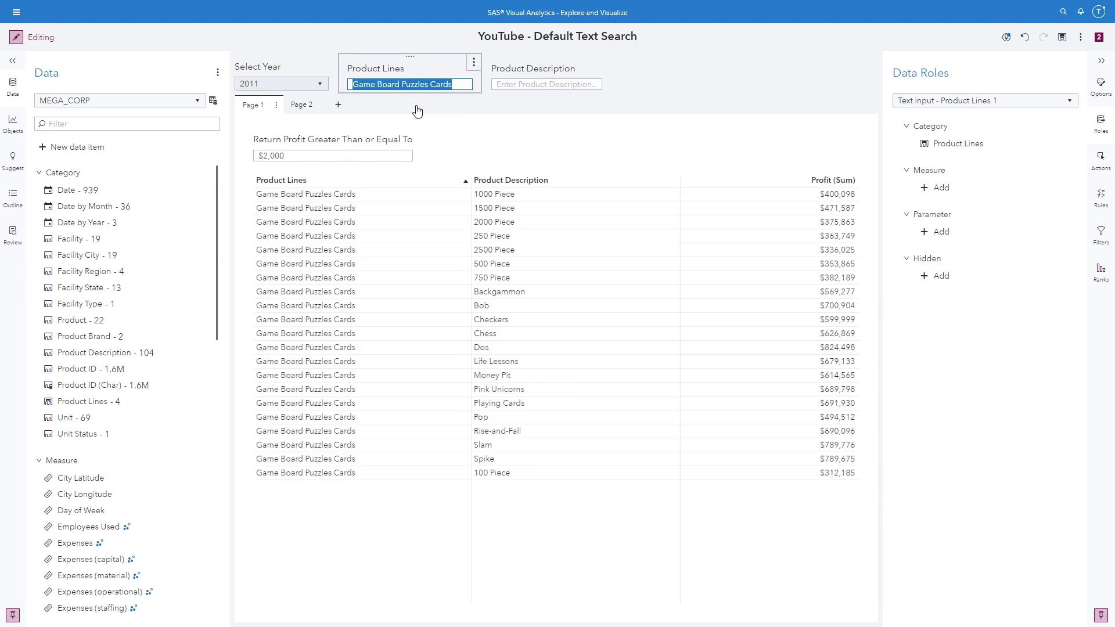
Filter the table with the partial term "Piece" in the Product Description text input
click(530, 84)
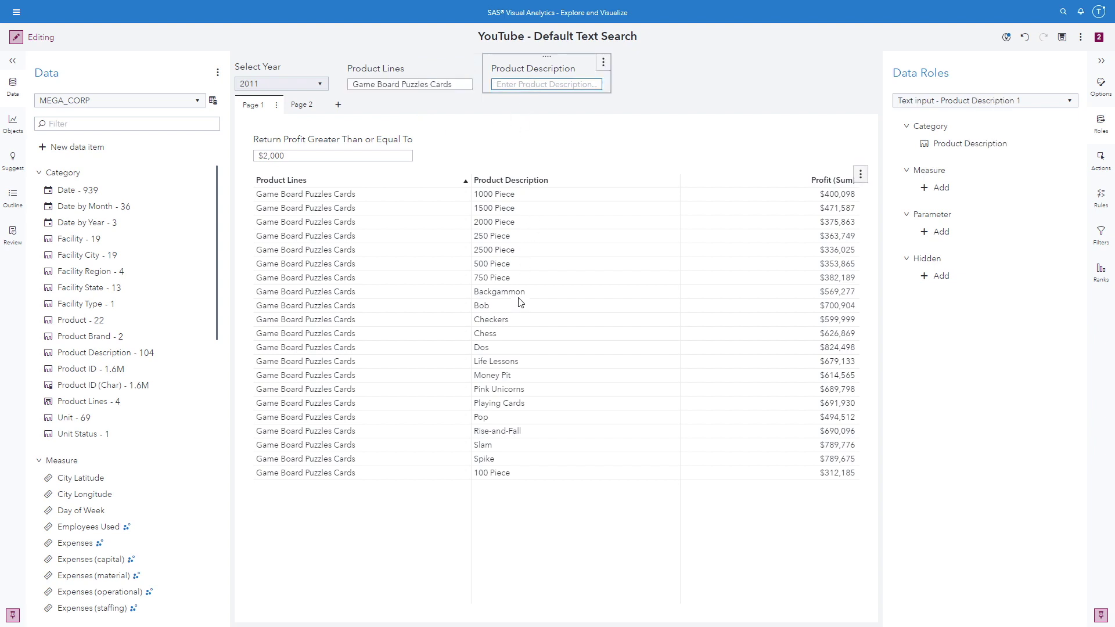
click(508, 84)
text(Piece)
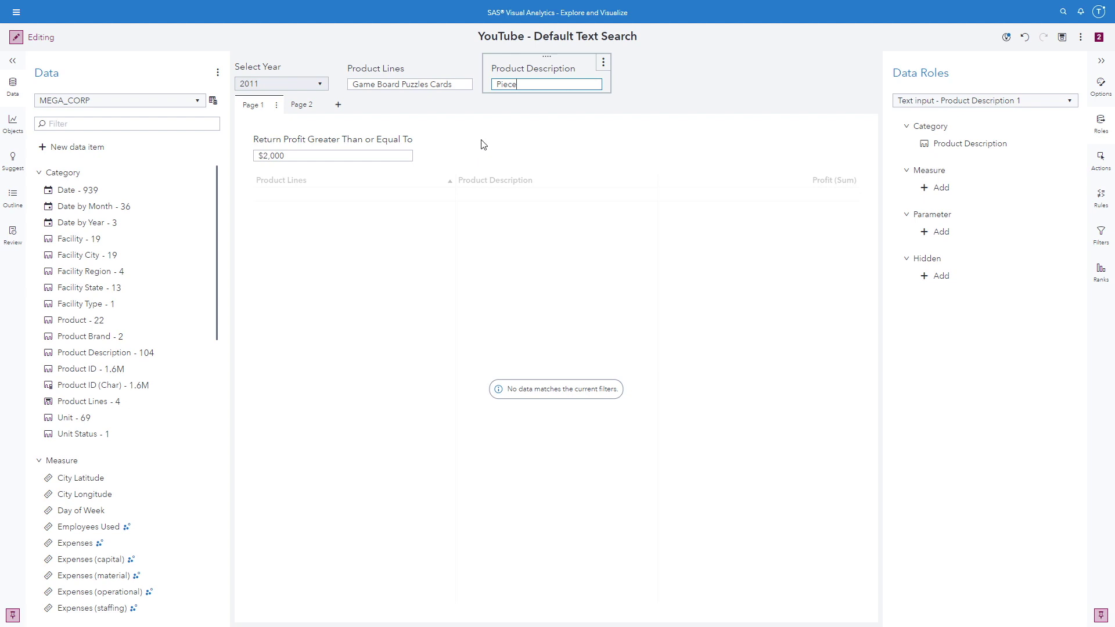
Switch to the YouTube - Custom Text Search Demo report and create a single-value Character parameter named ProdLinesParameter with no default
click(1098, 39)
click(999, 95)
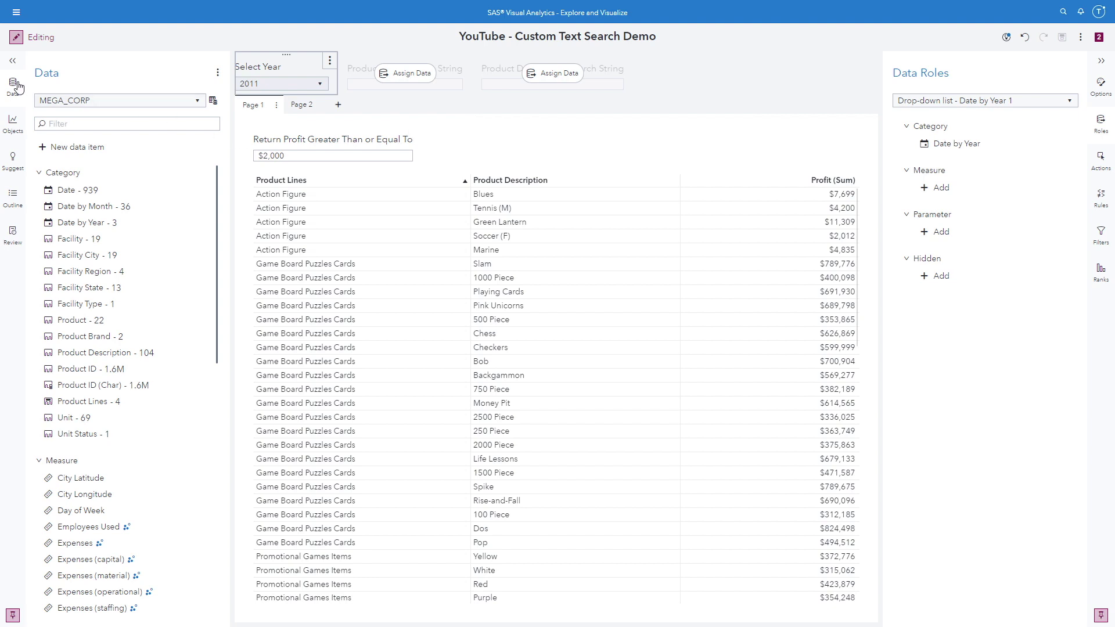
click(41, 150)
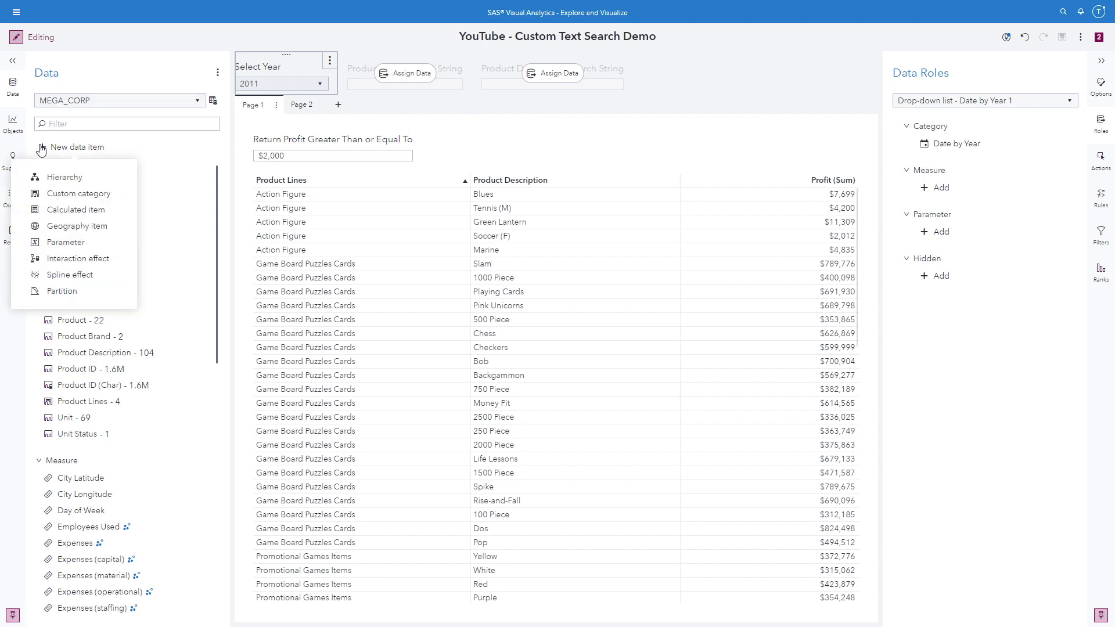
click(66, 243)
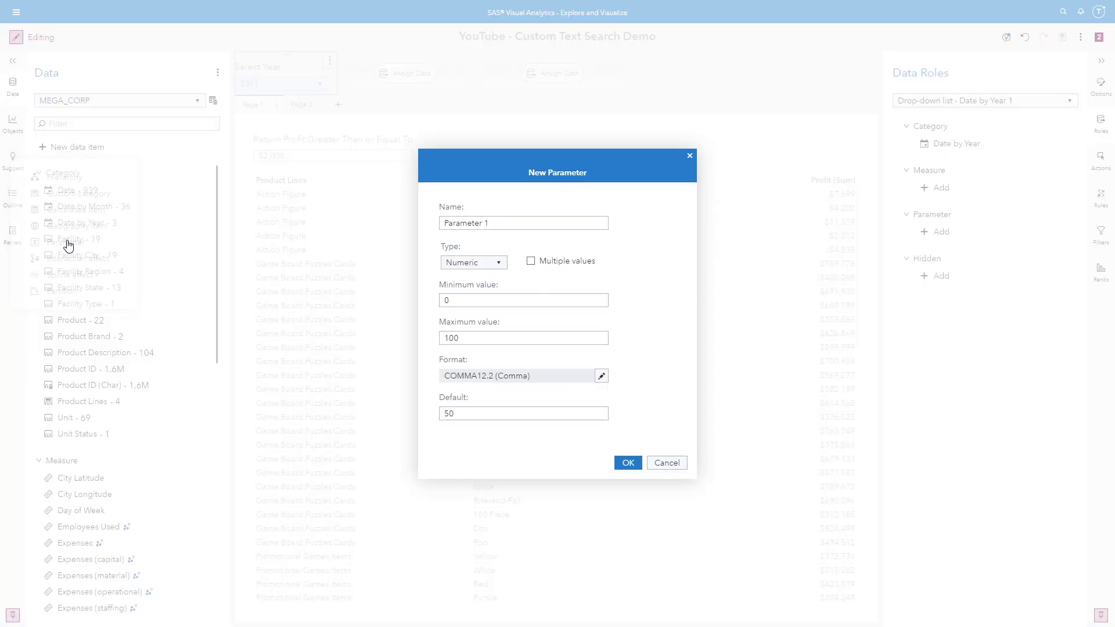
click(527, 225)
key(Home)
text(ProdLines)
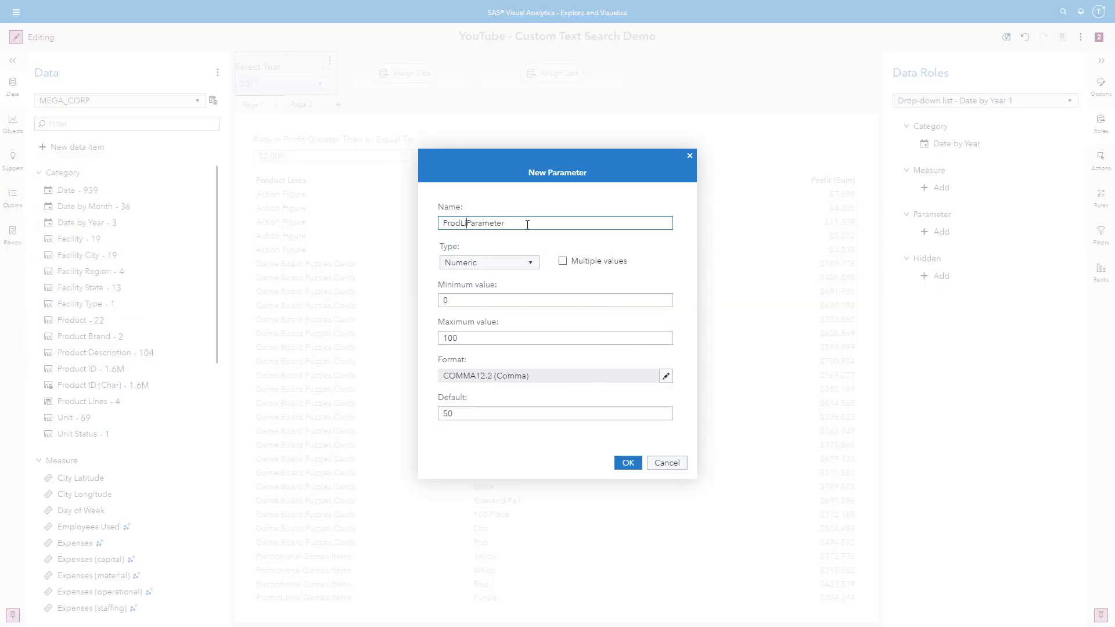
click(530, 263)
click(488, 277)
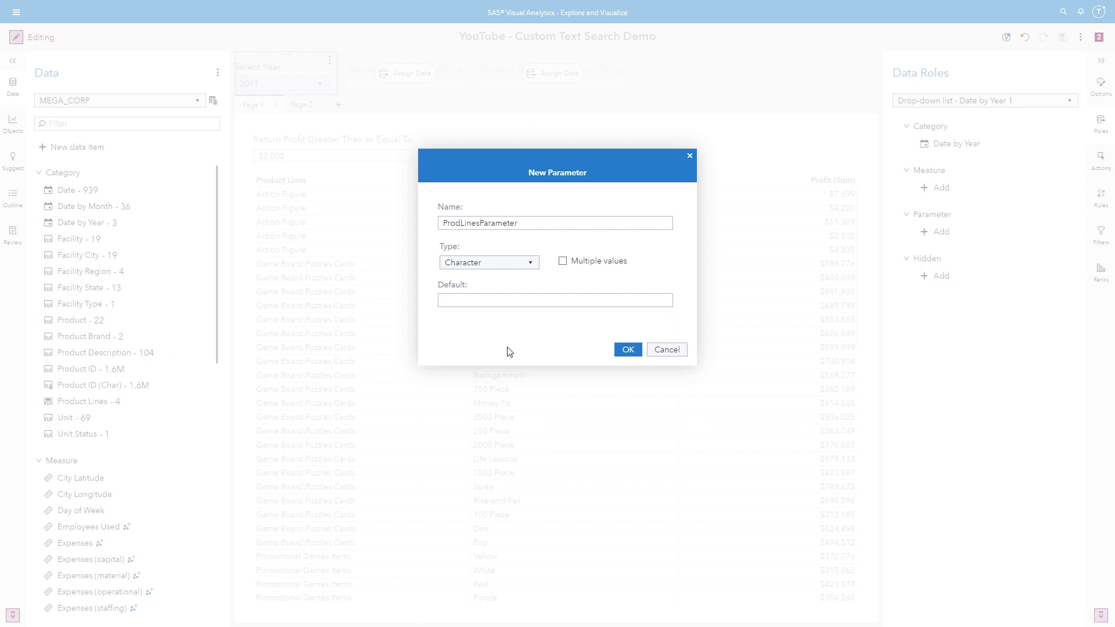
click(627, 350)
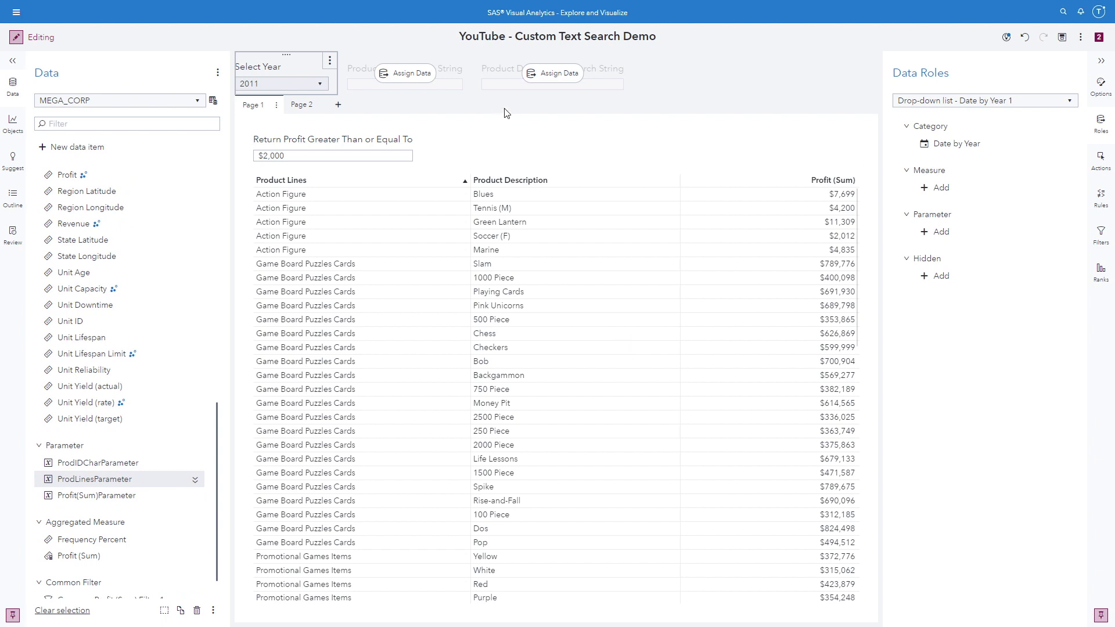
Create a second single-value Character parameter named ProdDescParameter with no default value
click(43, 148)
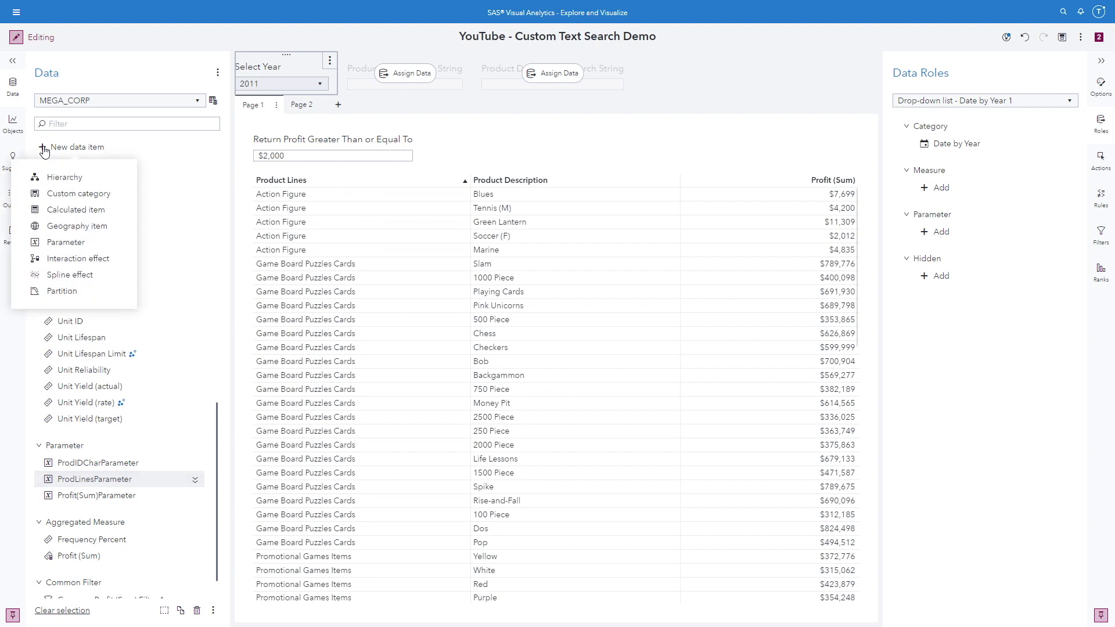
click(69, 246)
click(523, 223)
key(Home)
text(Prod D)
key(BackSpace)
key(BackSpace)
text(Desc)
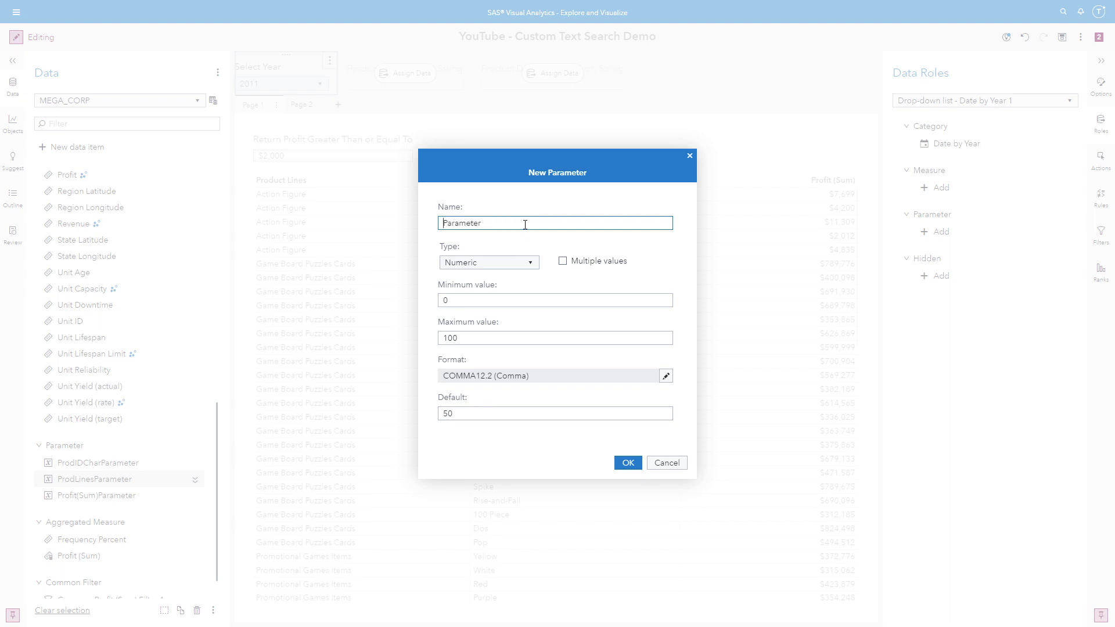
click(507, 271)
click(498, 279)
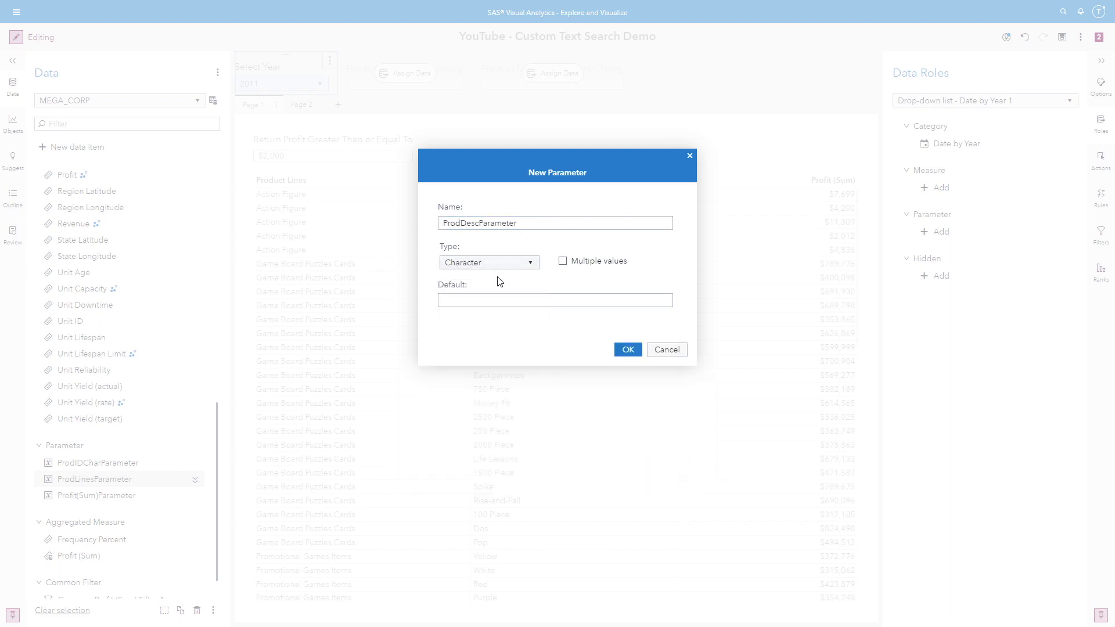
click(626, 353)
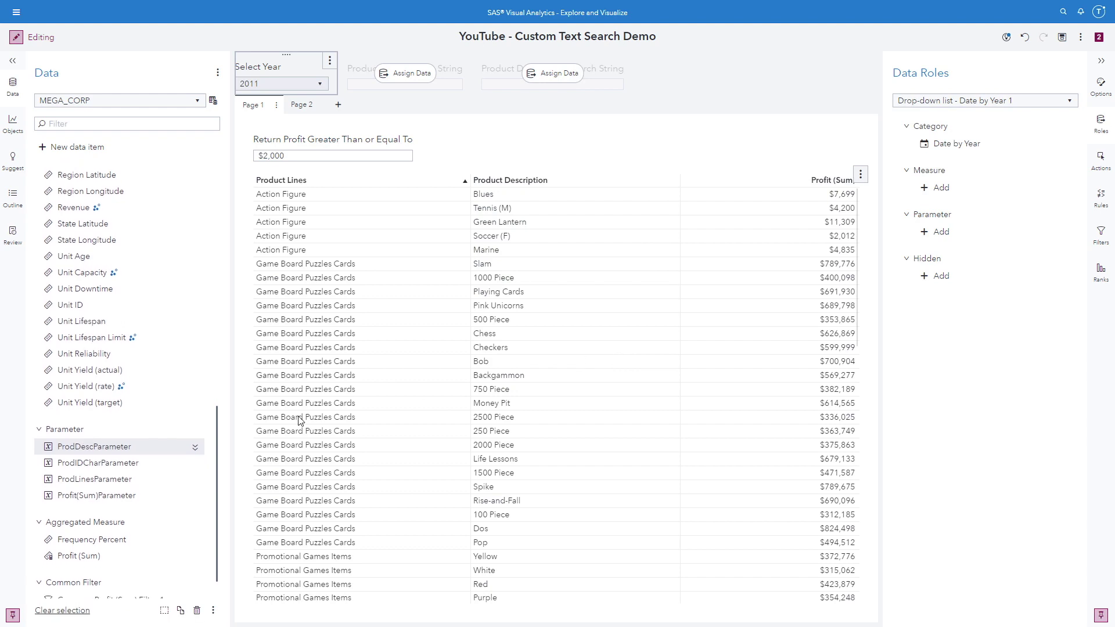
Assign ProdLinesParameter to the Product Lines Search String text input and ProdDescParameter to the Product Description Search String text input
click(361, 69)
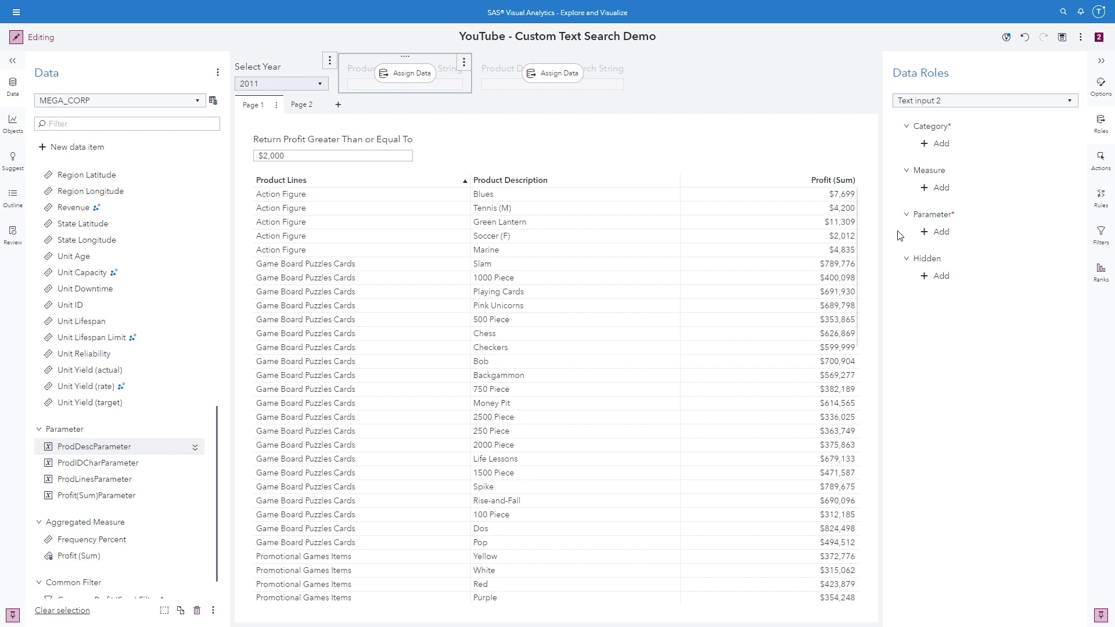
click(938, 235)
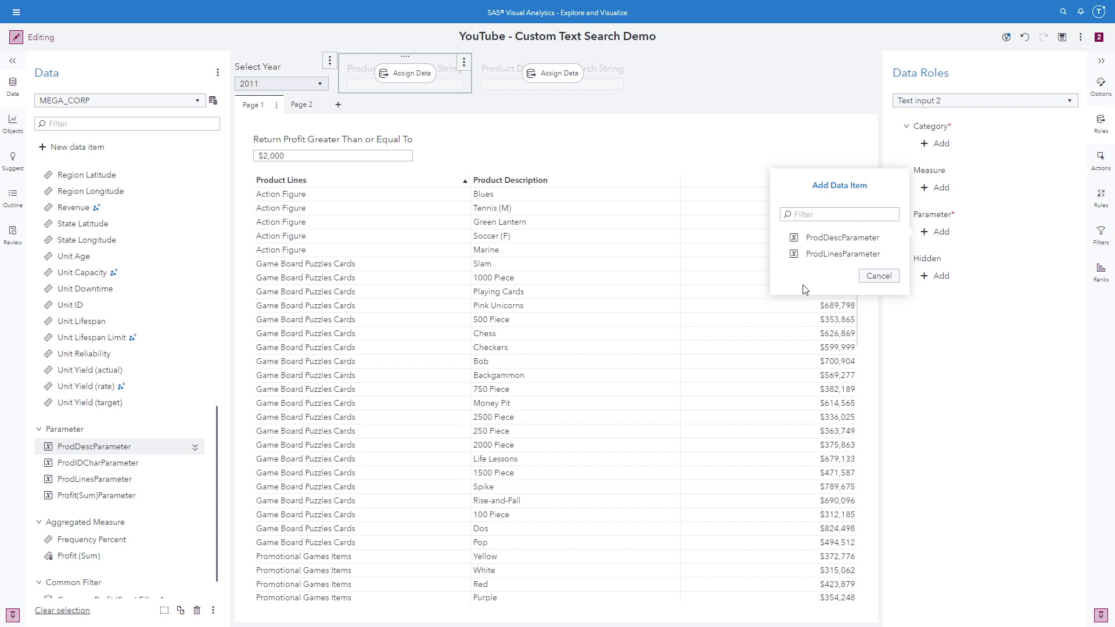
click(815, 256)
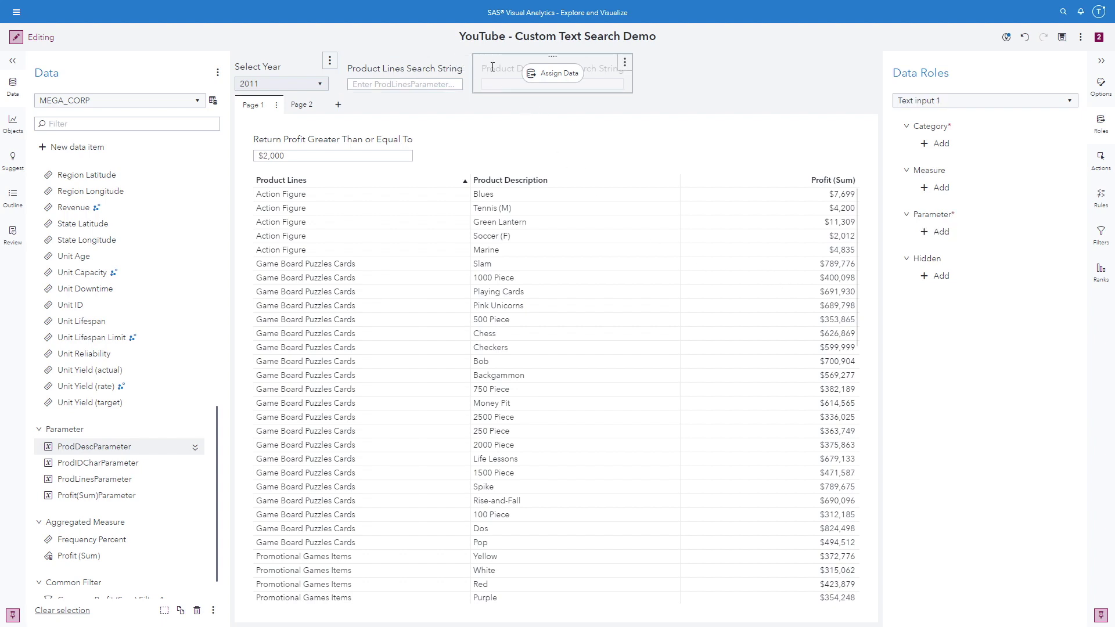
click(937, 232)
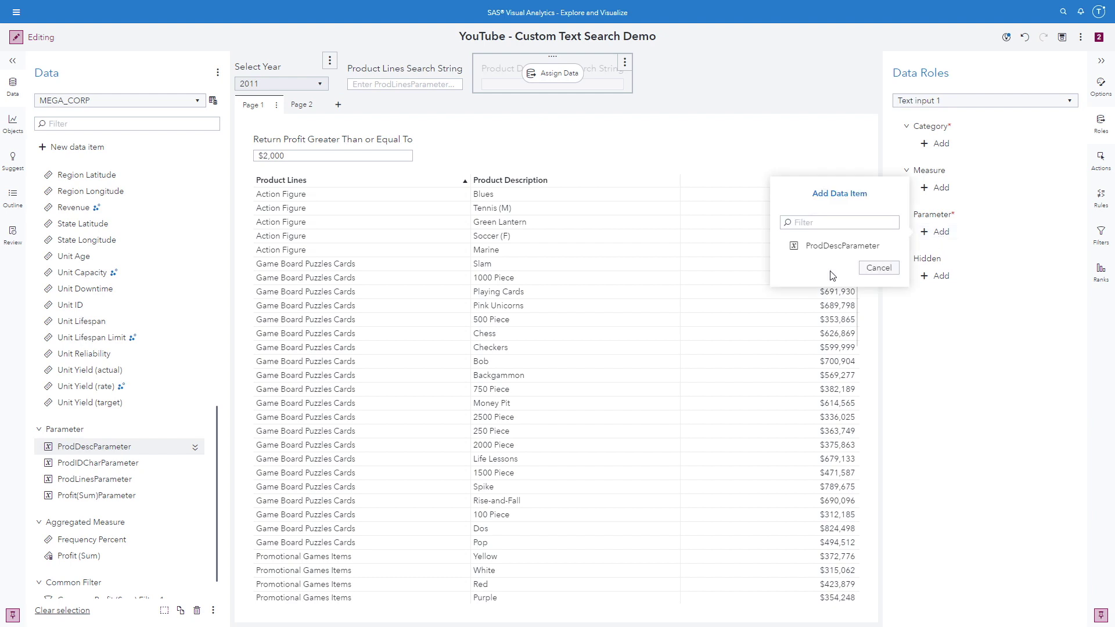
click(830, 246)
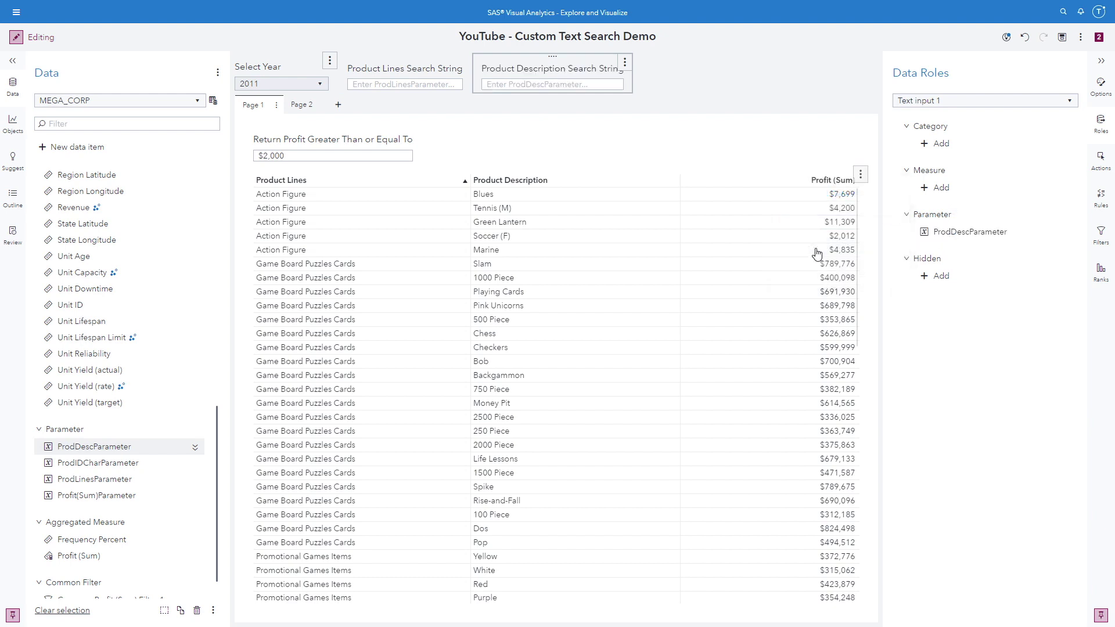
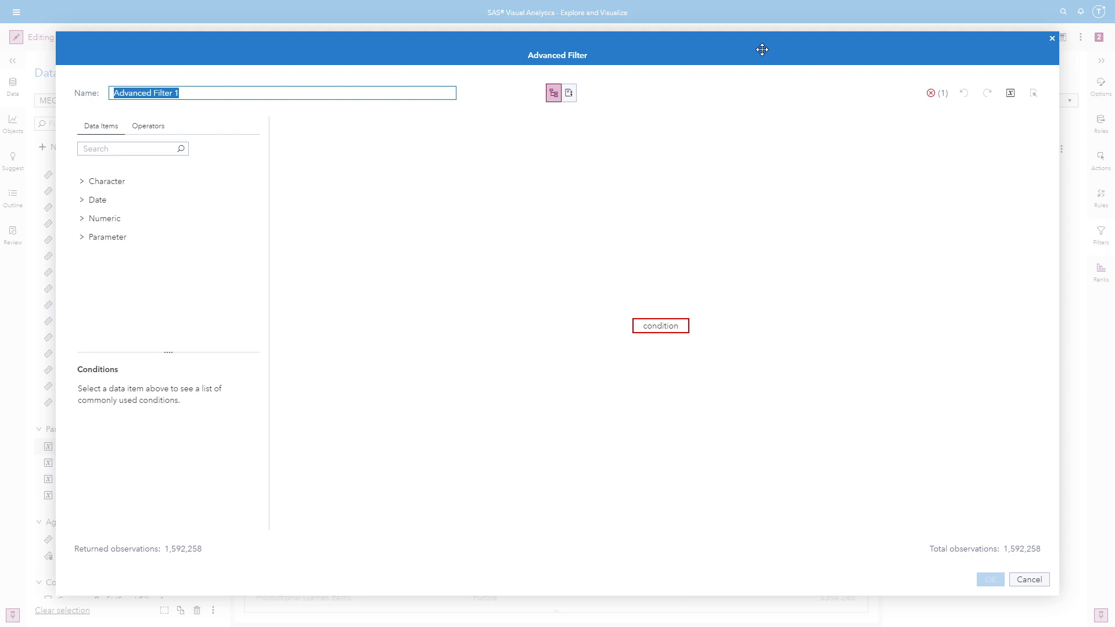
Find the Boolean IF...ELSE operator and use it as the base of the advanced filter expression
click(149, 127)
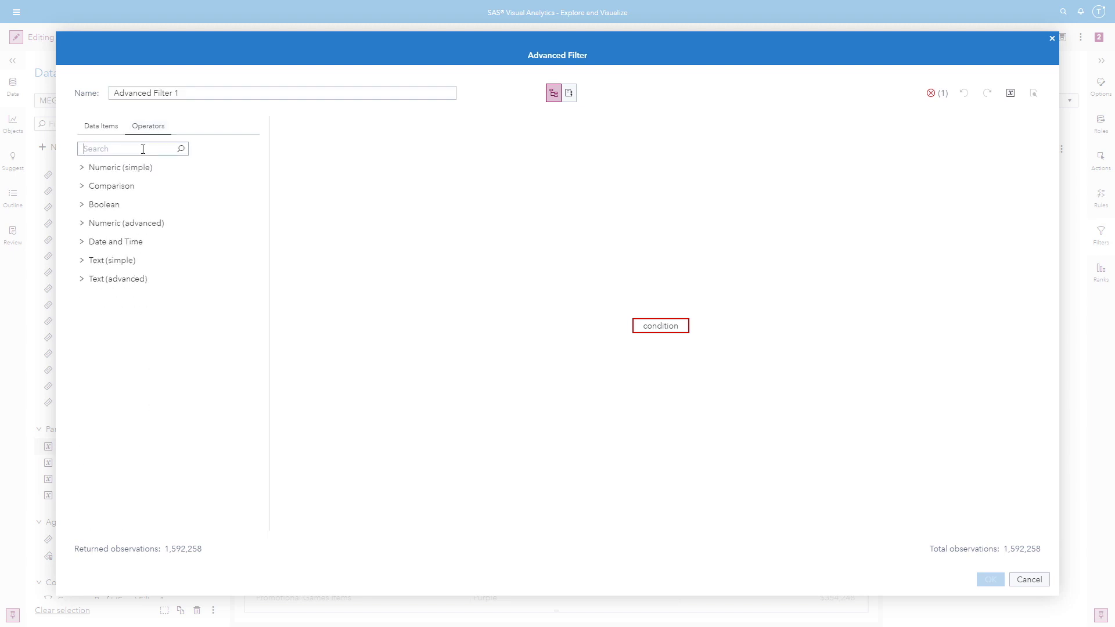
click(144, 149)
text(if)
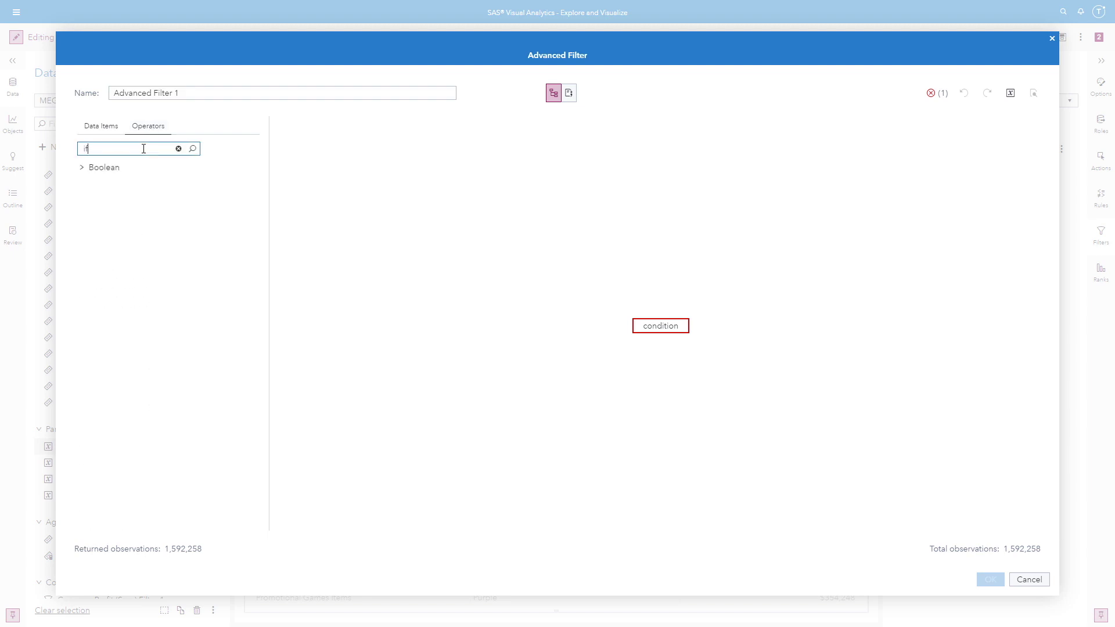
double_click(125, 189)
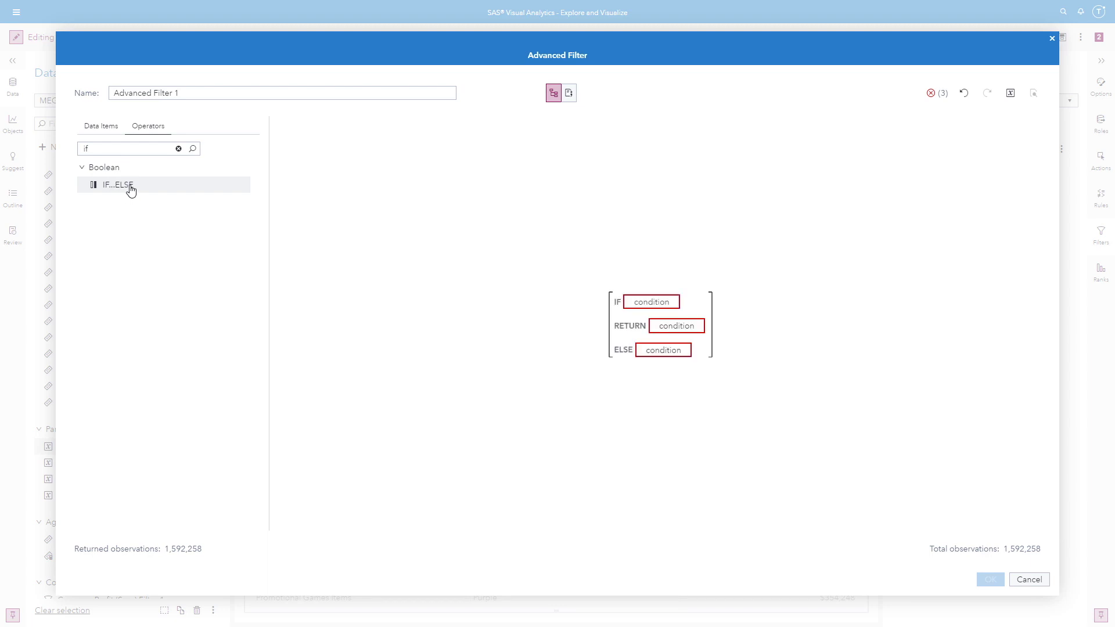
Find the Boolean AND operator and place it in the IF condition of the filter expression
click(137, 154)
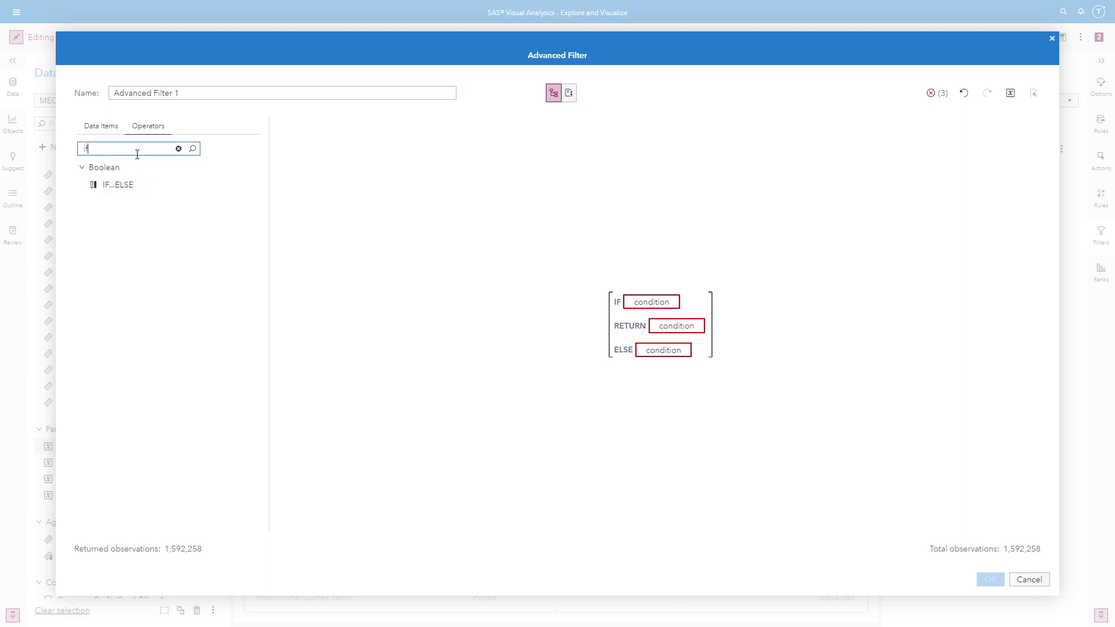
key(BackSpace)
key(BackSpace)
text(and)
drag(114, 187, 634, 302)
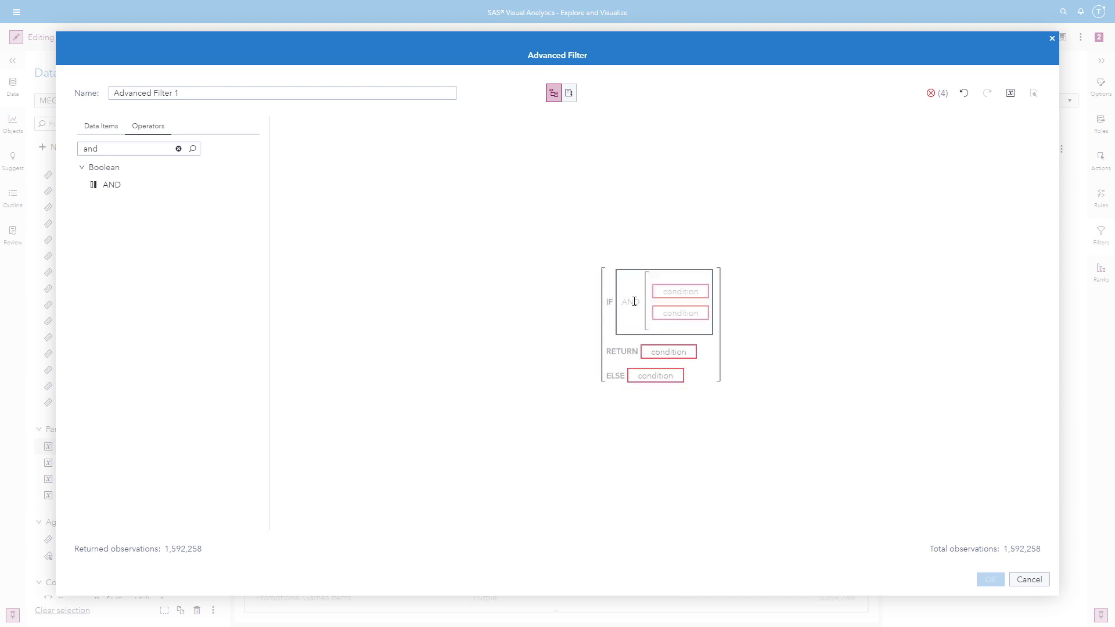
Find the IsSet comparison operator and place it in the first condition of the AND operator
click(107, 148)
double_click(107, 148)
text(is)
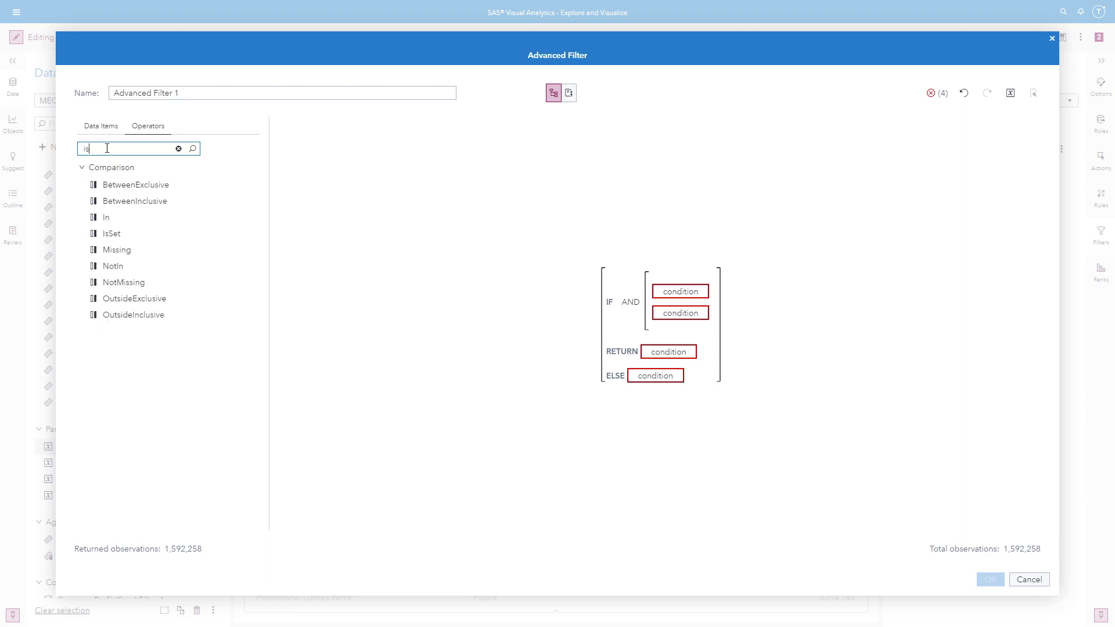
drag(113, 190, 692, 292)
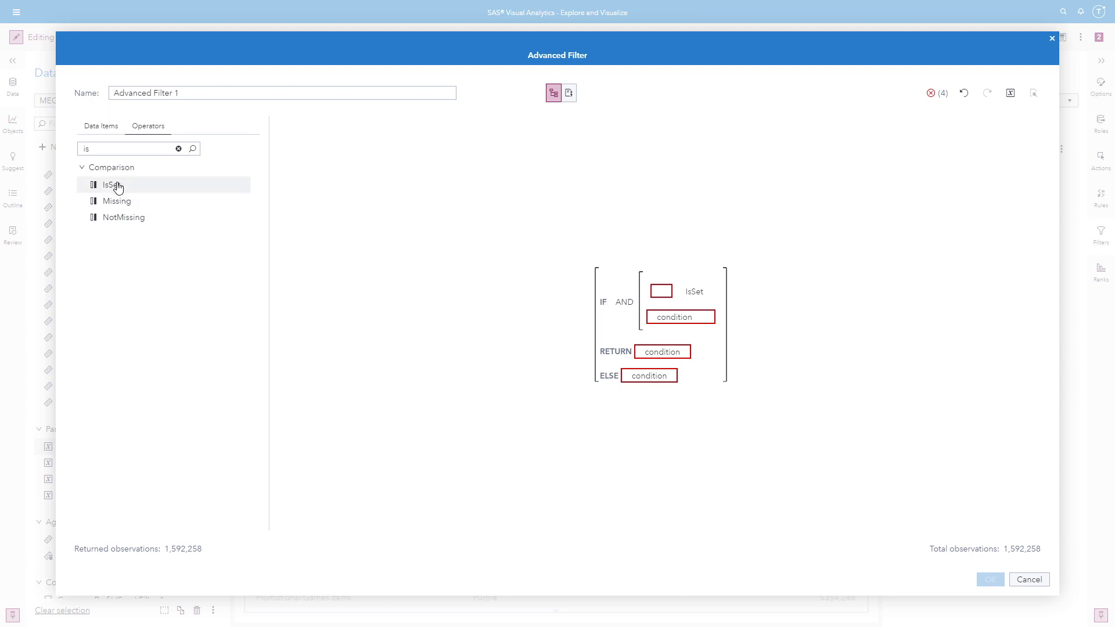
Place IsSet in the second AND condition and fill the two IsSet operands with ProdLinesParameter and ProdDescParameter
drag(114, 187, 691, 318)
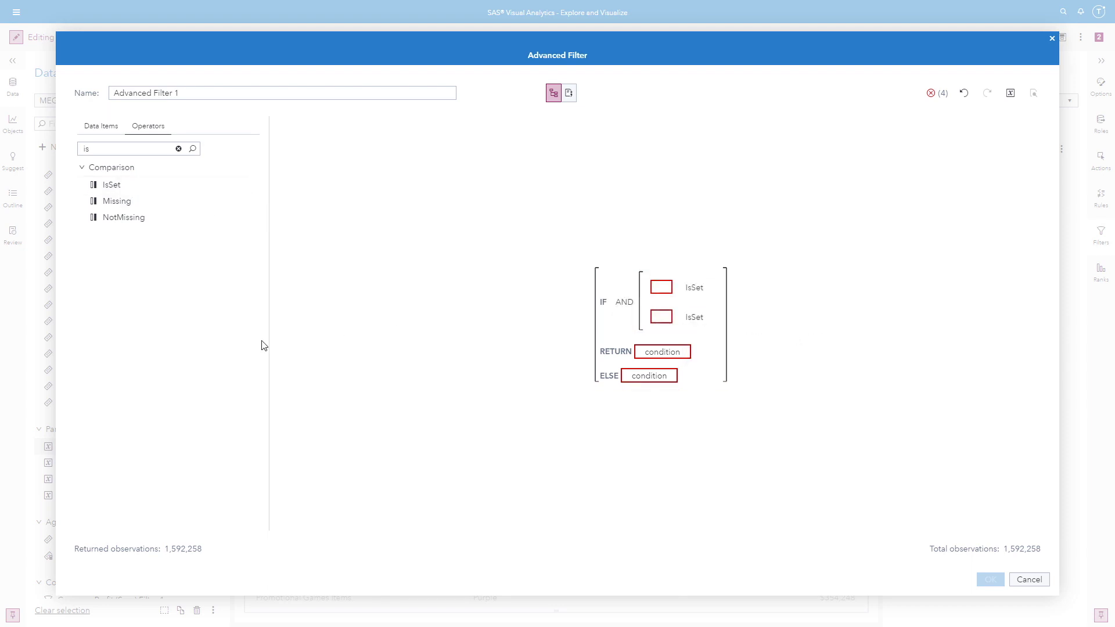
click(97, 127)
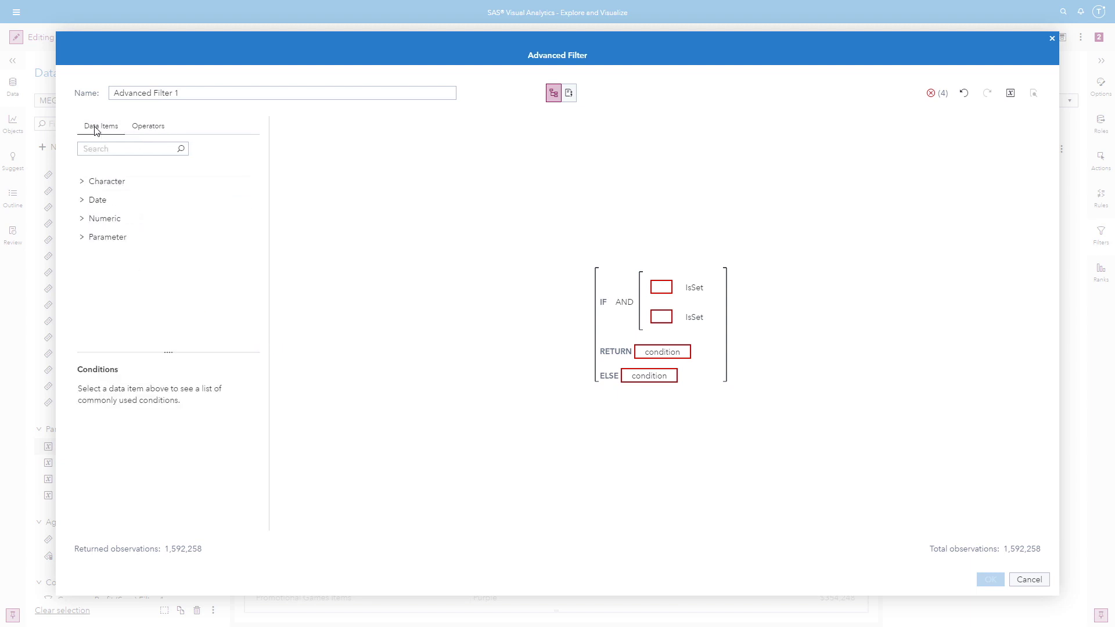
click(82, 238)
drag(125, 288, 662, 287)
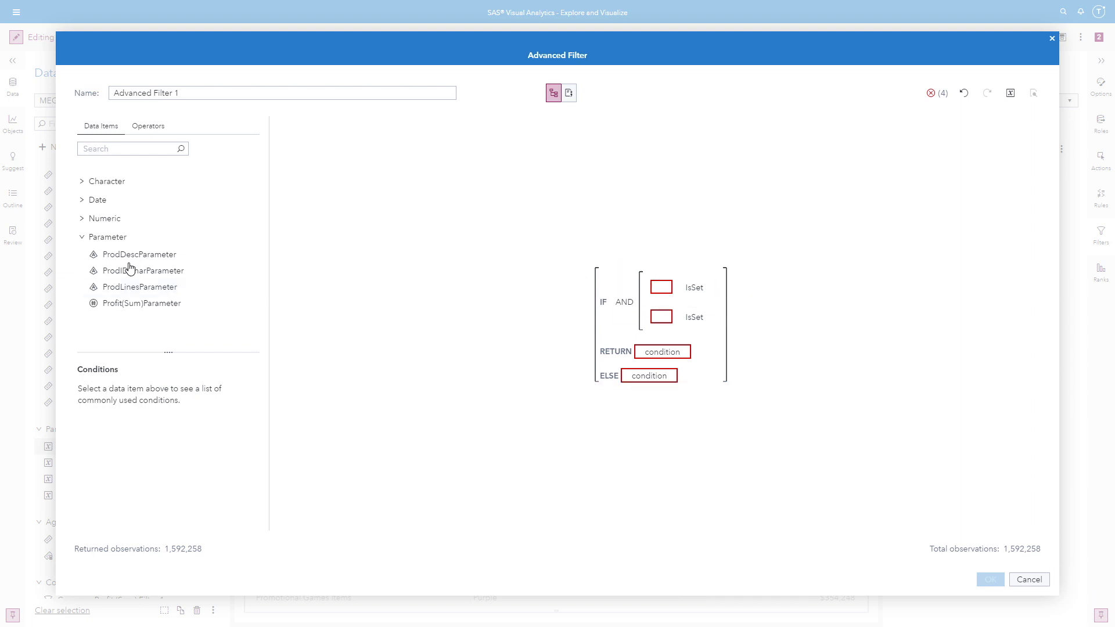
drag(128, 270, 638, 318)
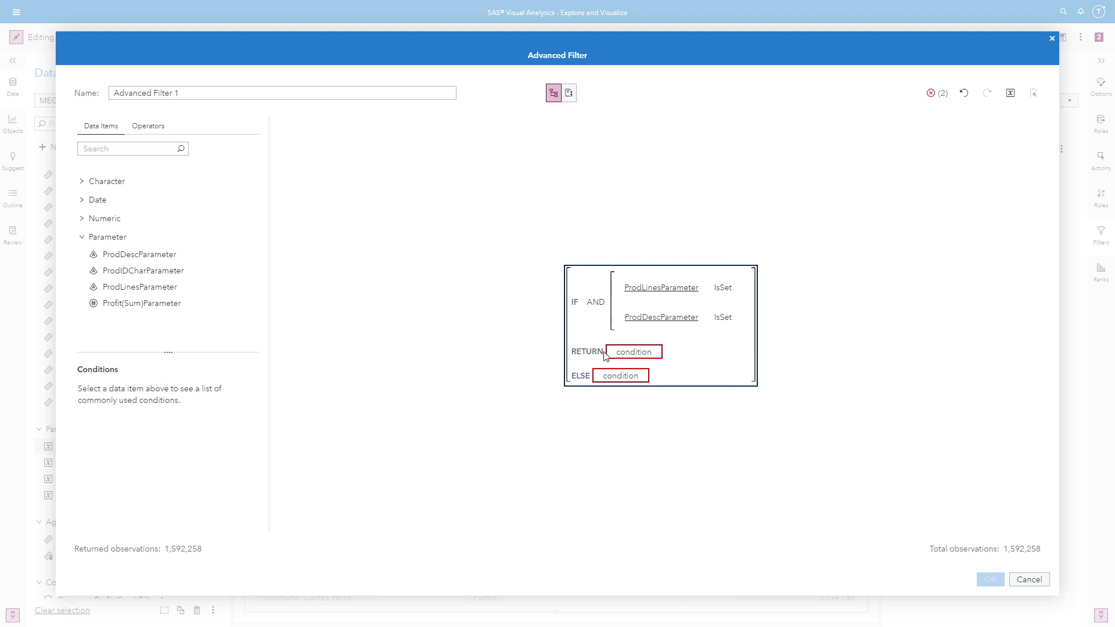
Find the Boolean AND operator and place it in the RETURN condition of the filter expression
click(149, 126)
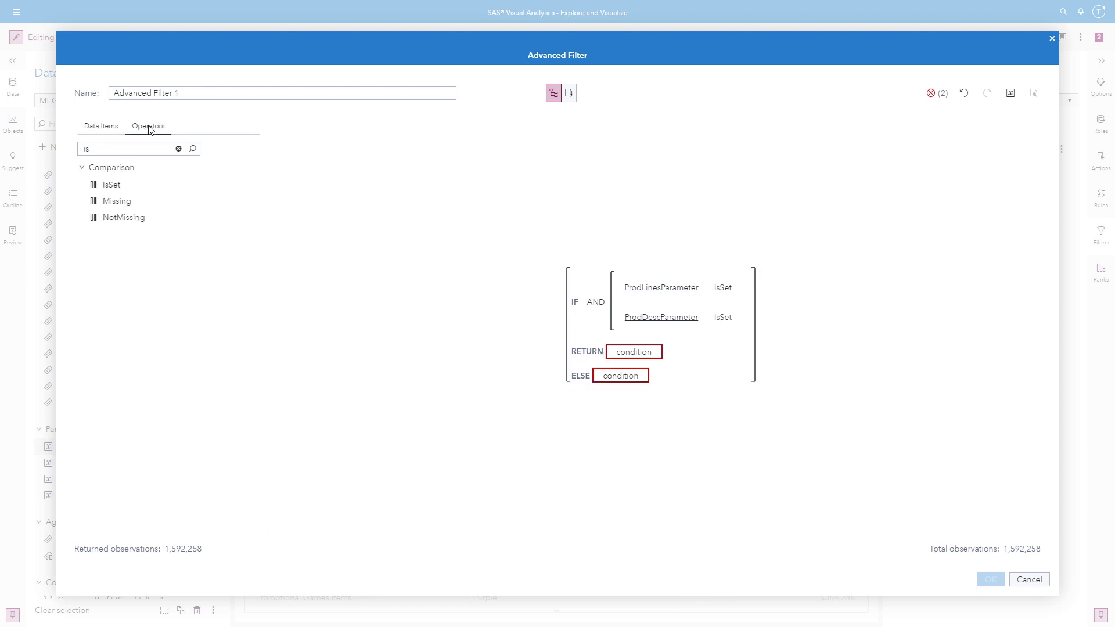
click(141, 148)
key(BackSpace)
key(BackSpace)
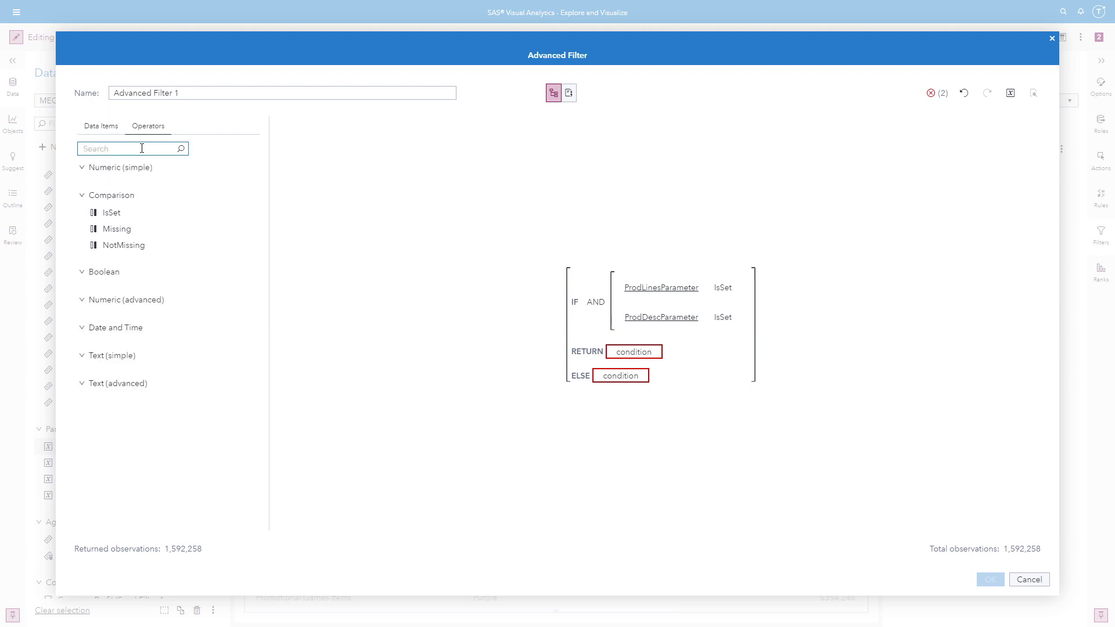
text(and)
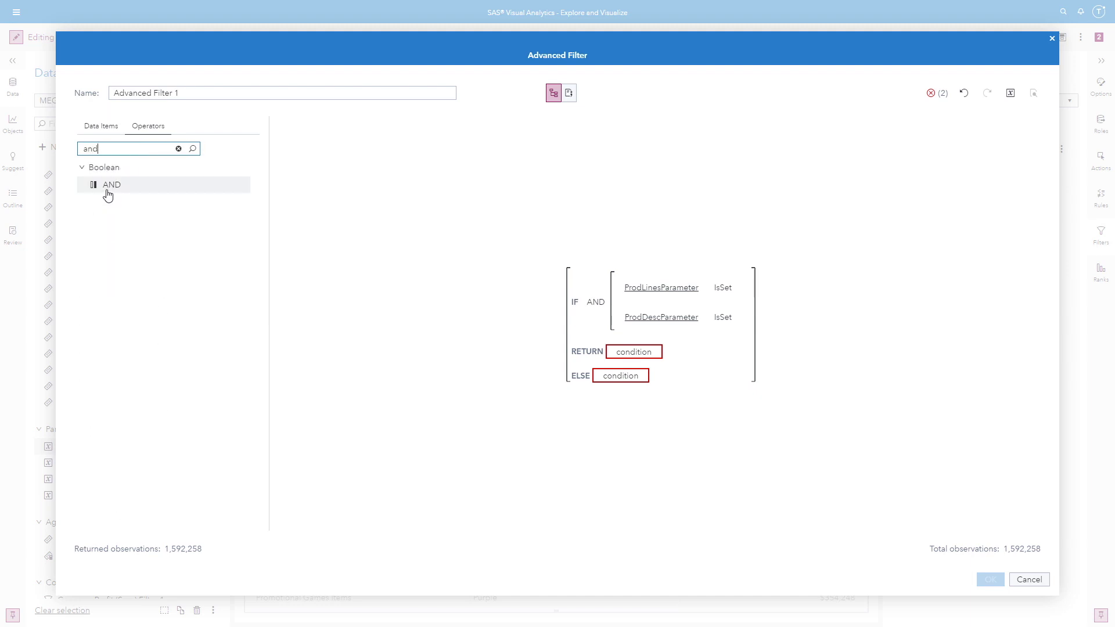
drag(109, 186, 622, 349)
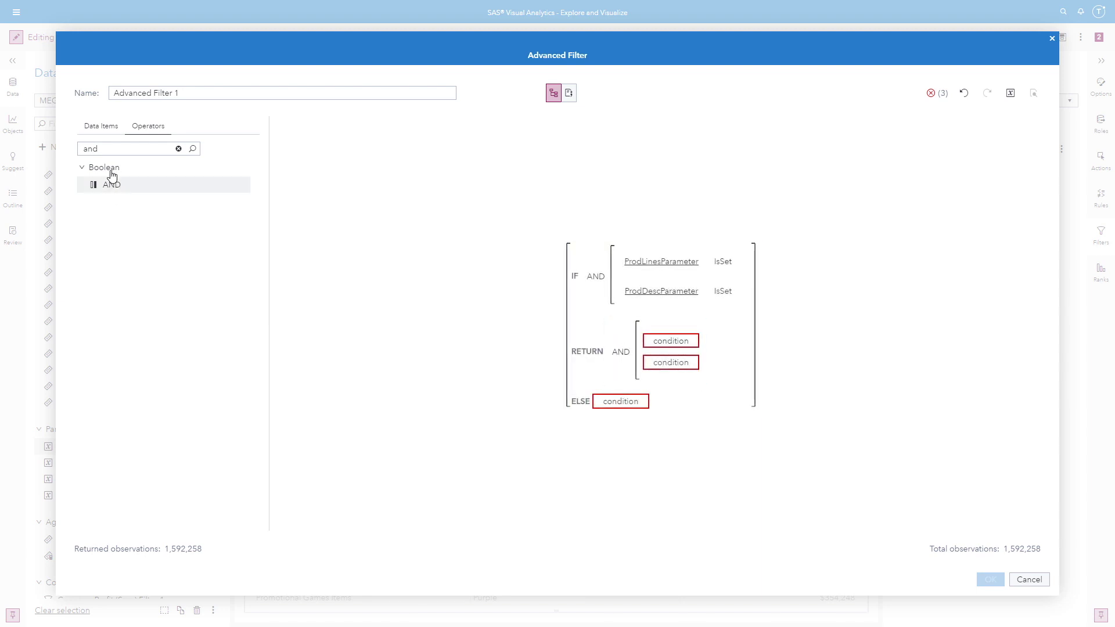
Find the Contains text operator and place it in both conditions of the RETURN clause's AND operator
drag(104, 148, 56, 151)
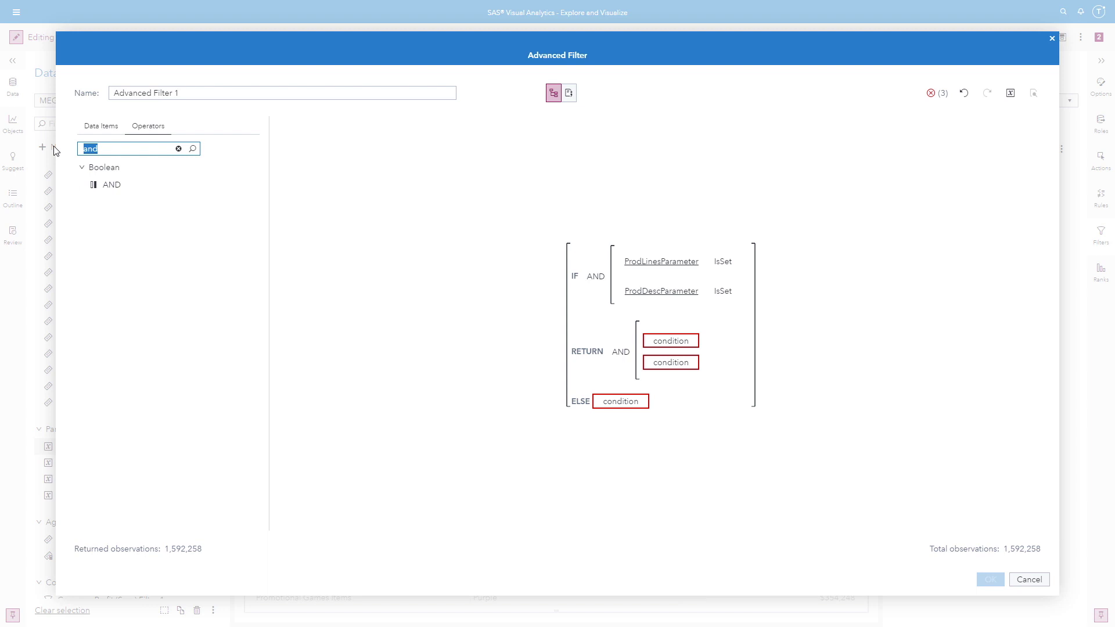
text(cont)
drag(114, 184, 683, 340)
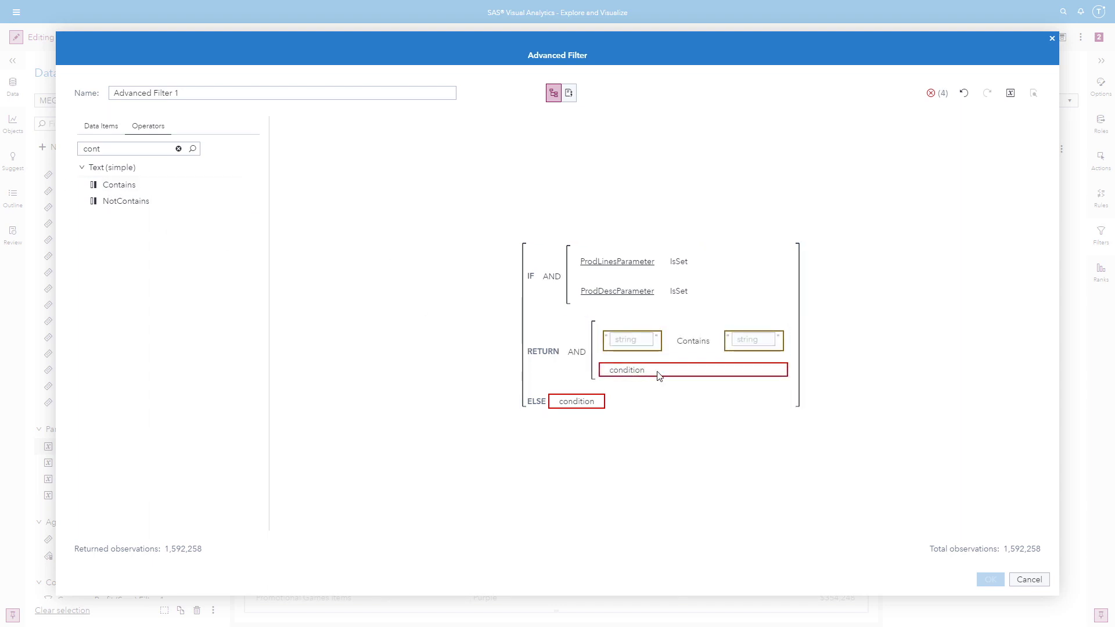
drag(659, 375, 658, 371)
Fill the first Contains condition so that Product Lines contains ProdLinesParameter
click(99, 129)
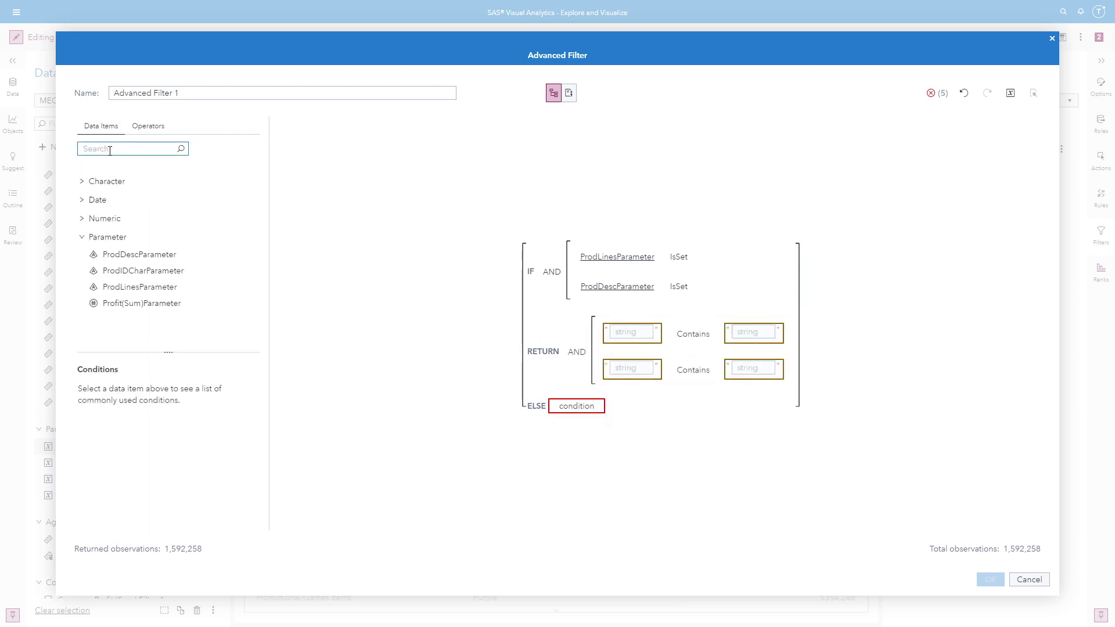
text(Line)
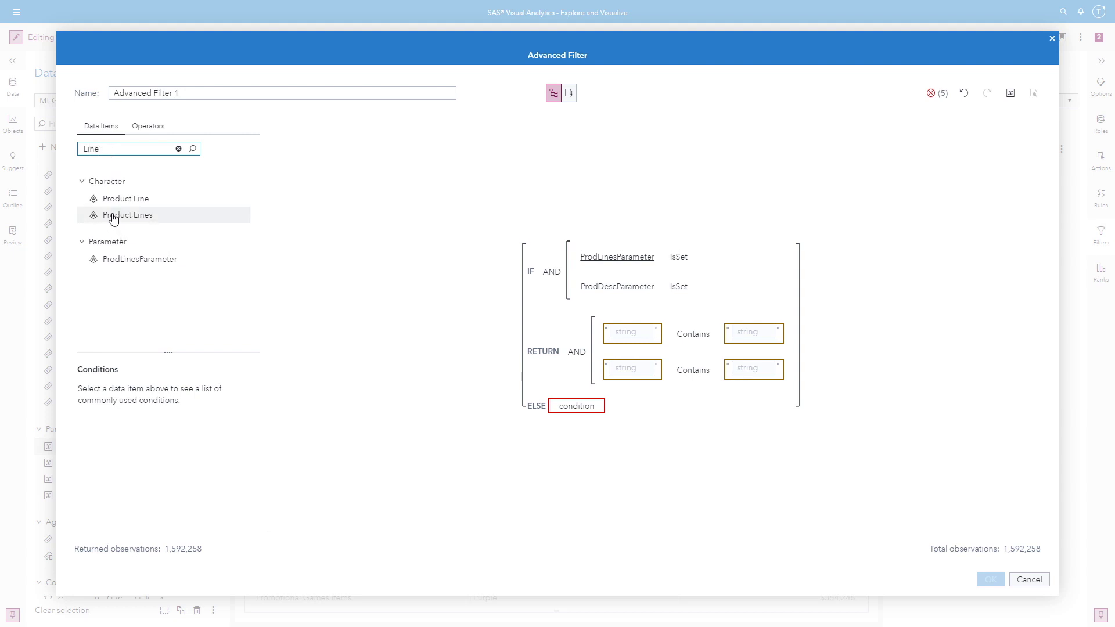
drag(114, 219, 630, 332)
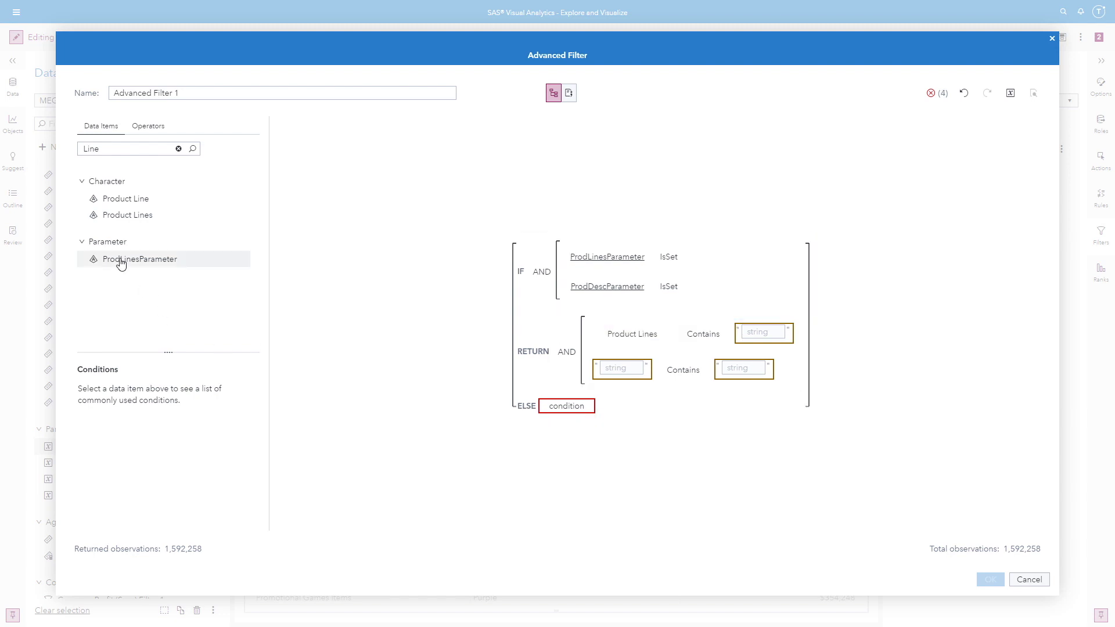
drag(140, 259, 768, 332)
Fill the second Contains condition so that Product Description contains ProdDescParameter
drag(102, 149, 60, 153)
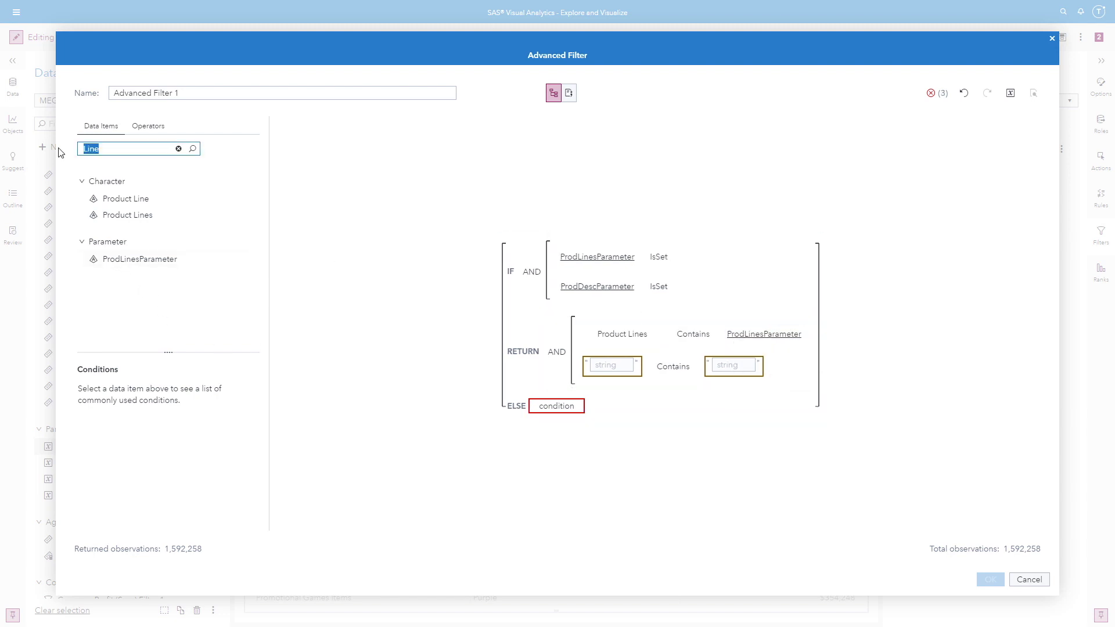
text(Des)
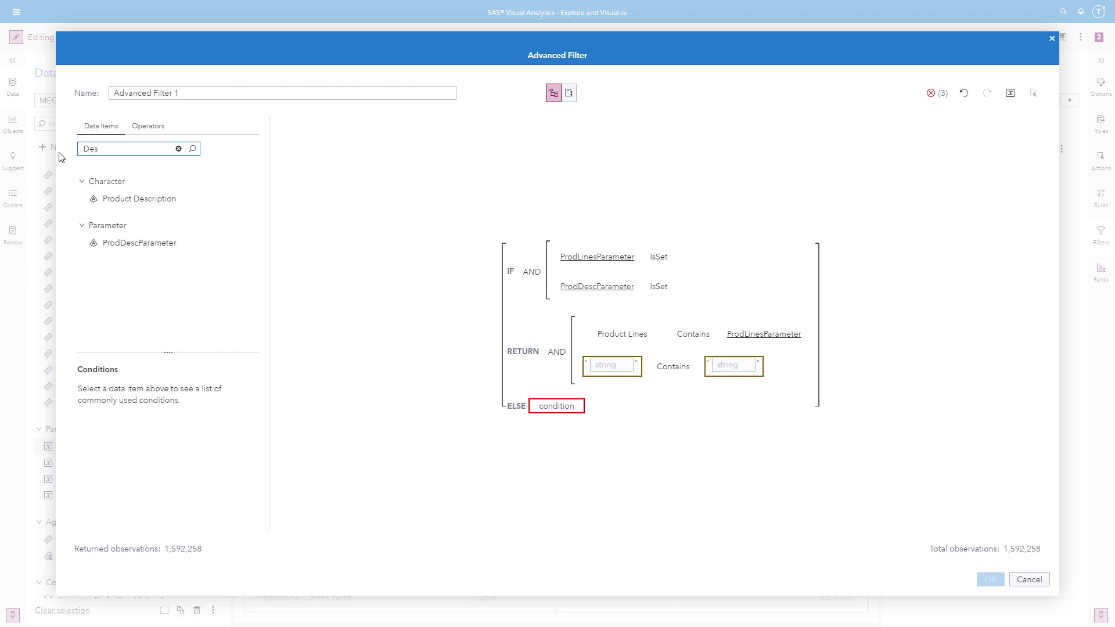
drag(174, 198, 621, 365)
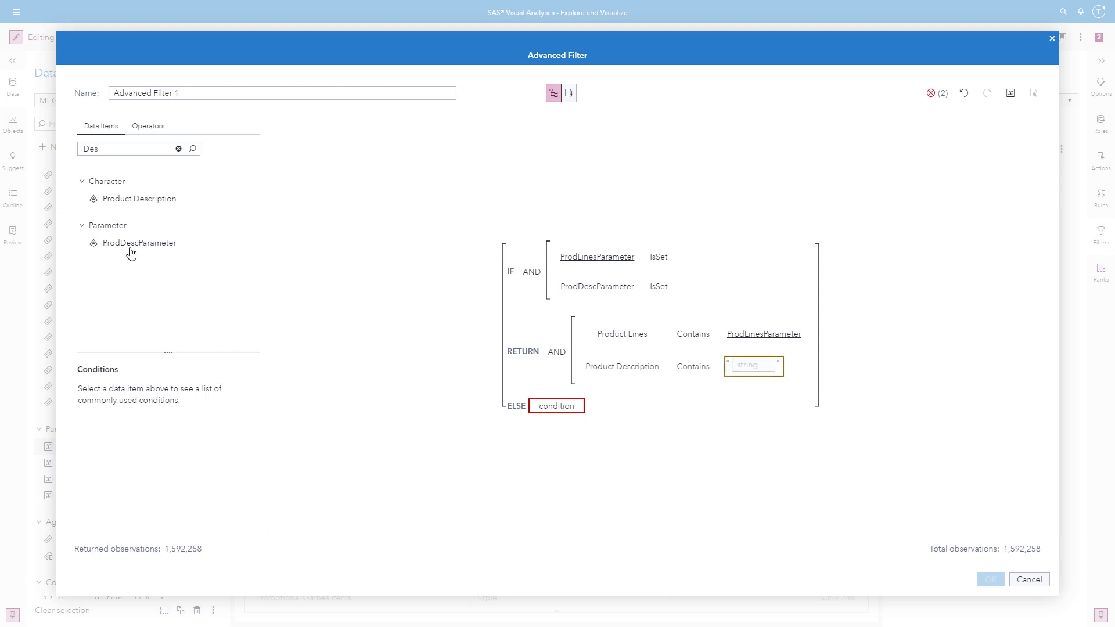
drag(119, 244, 761, 367)
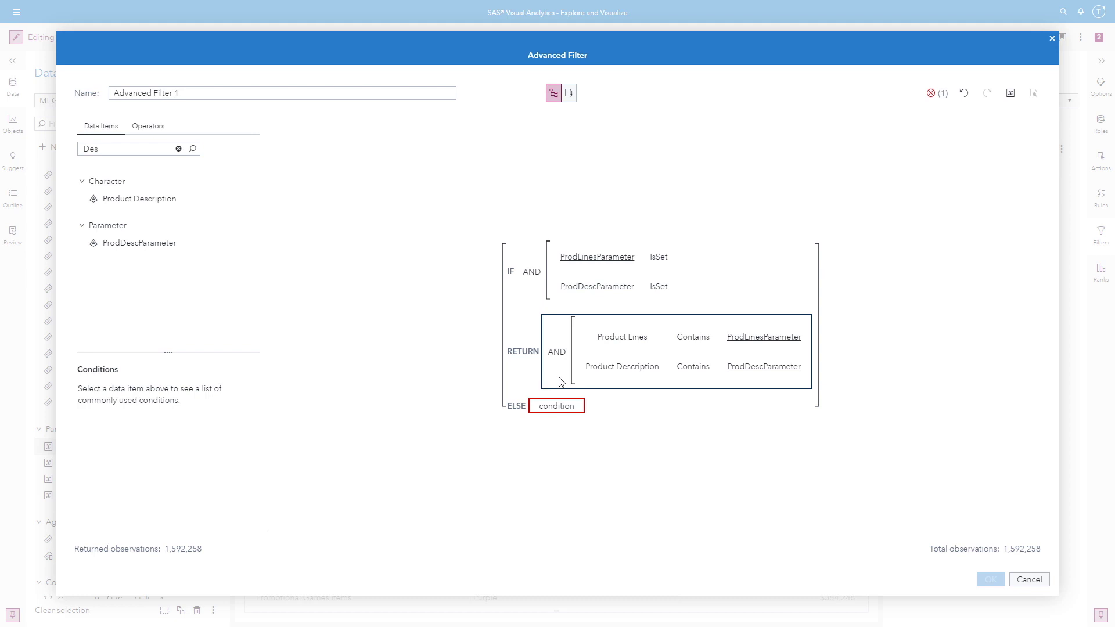
Wrap Product Lines, ProdLinesParameter, Product Description and ProdDescParameter in the RETURN clause each with the UpCase operator
click(148, 126)
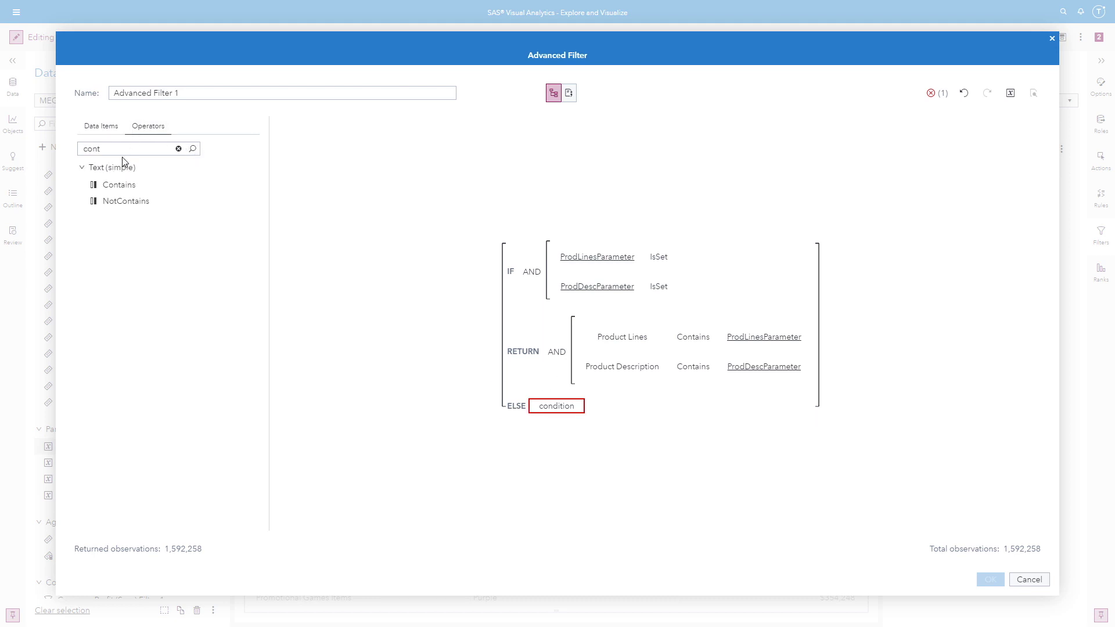
click(127, 148)
double_click(127, 148)
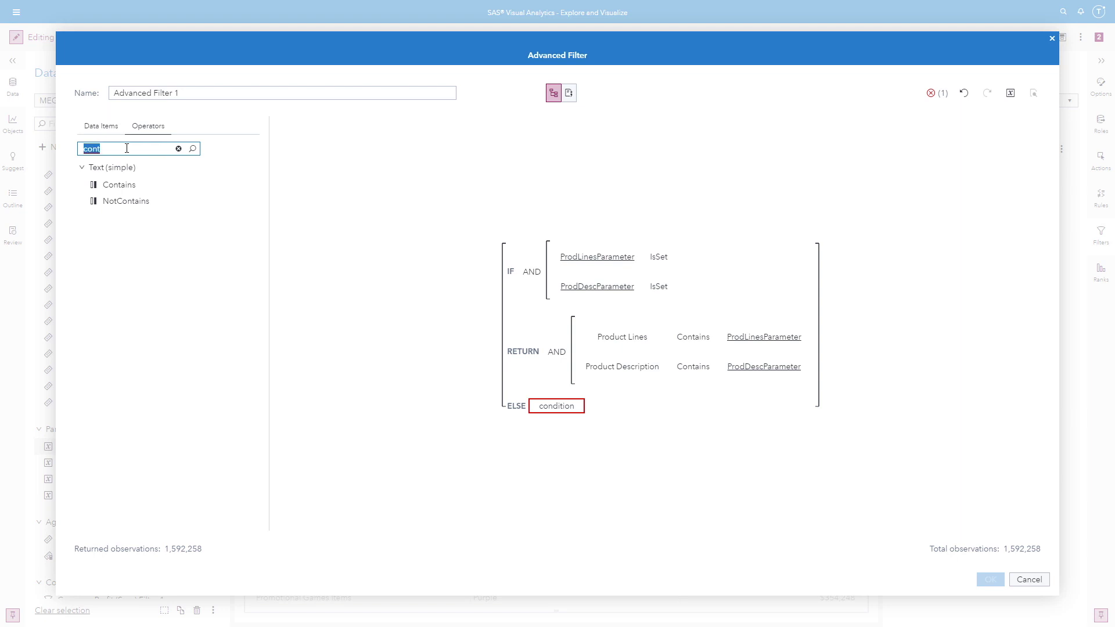
text(up)
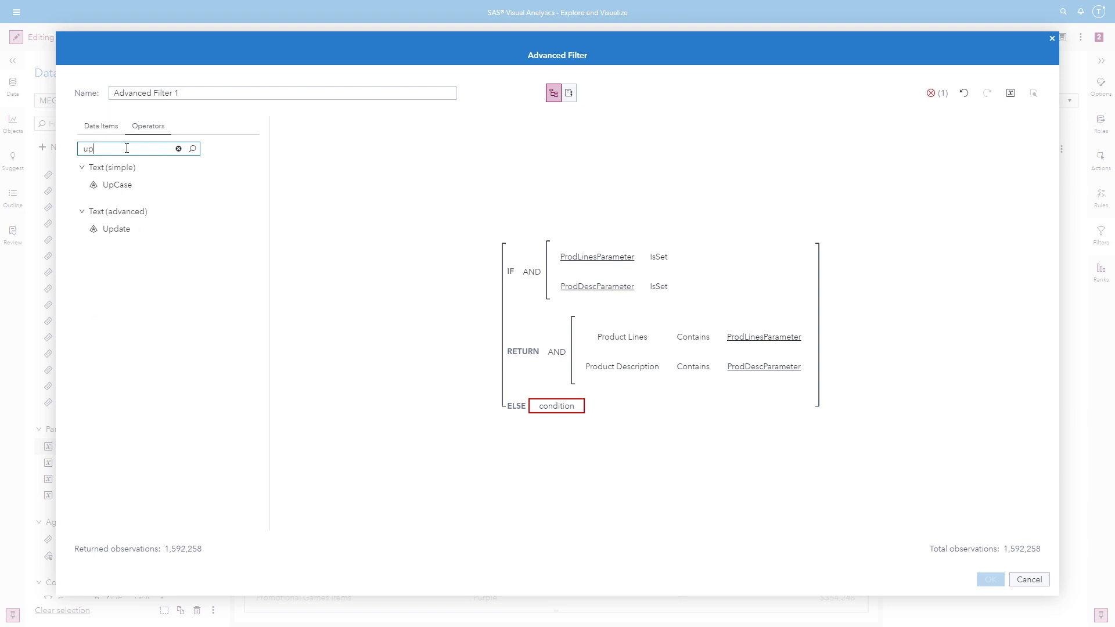
drag(123, 186, 599, 340)
drag(110, 187, 760, 343)
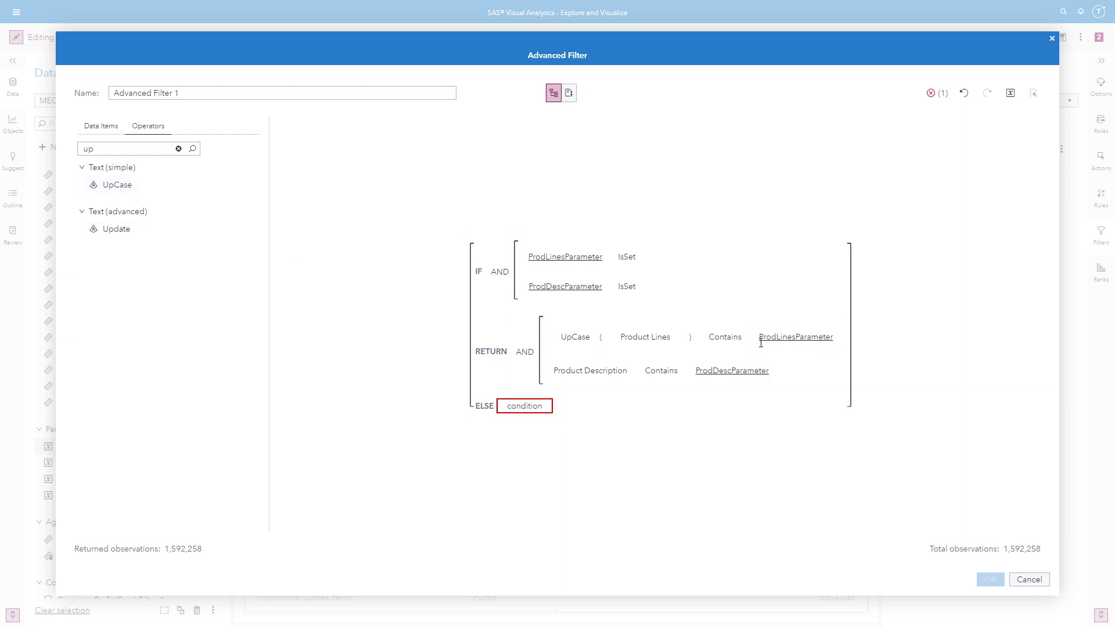
drag(140, 186, 540, 375)
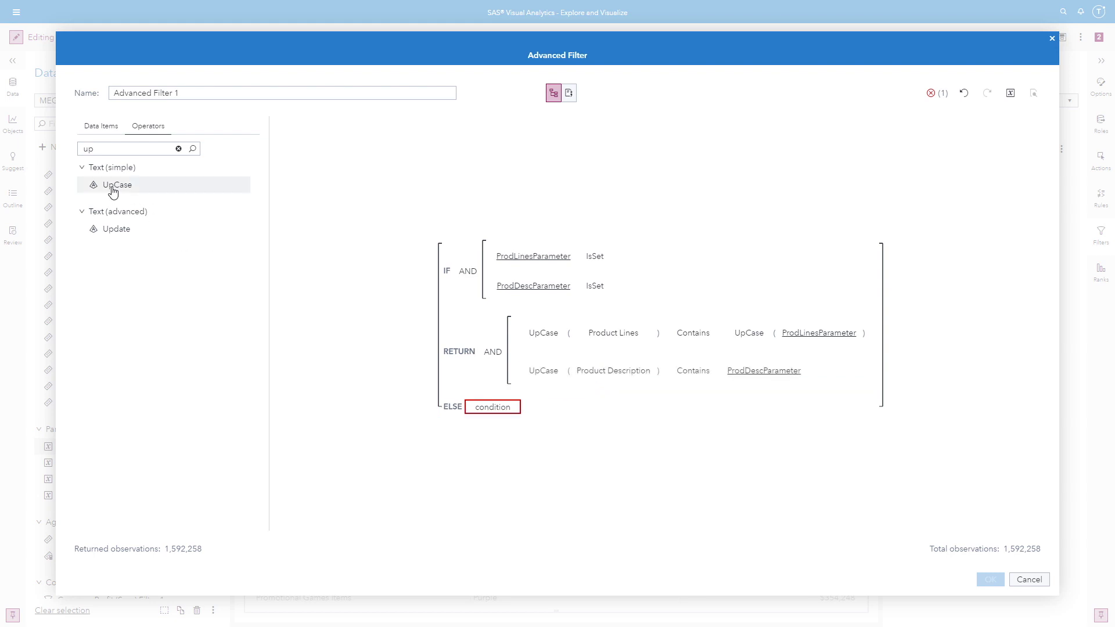
drag(116, 185, 736, 374)
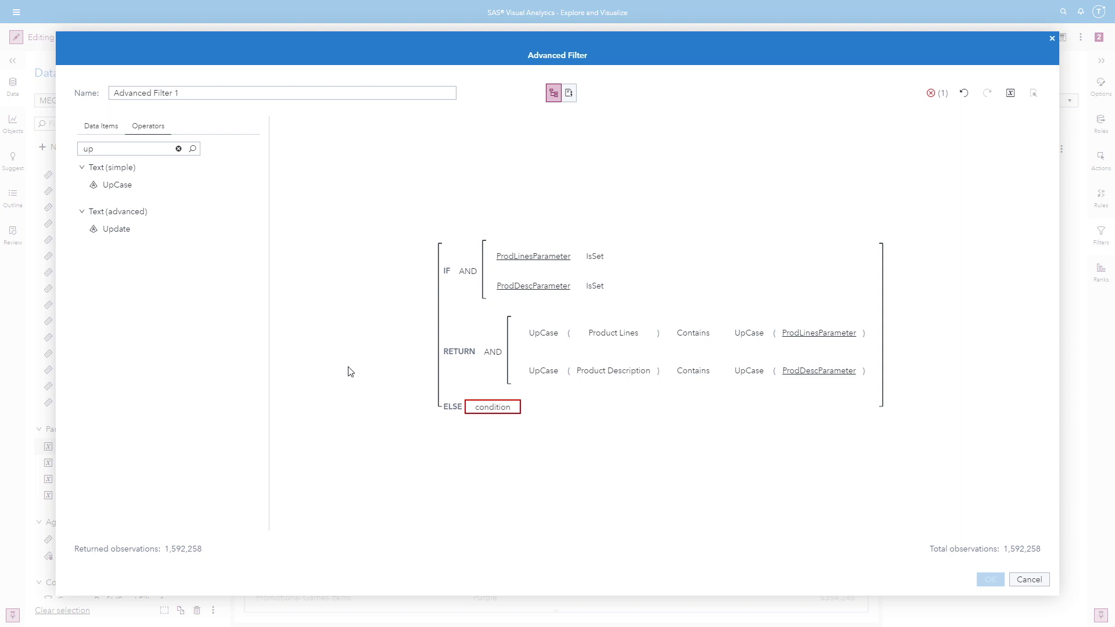
Find the IF...ELSE operator and nest it in the ELSE condition of the filter expression
double_click(89, 148)
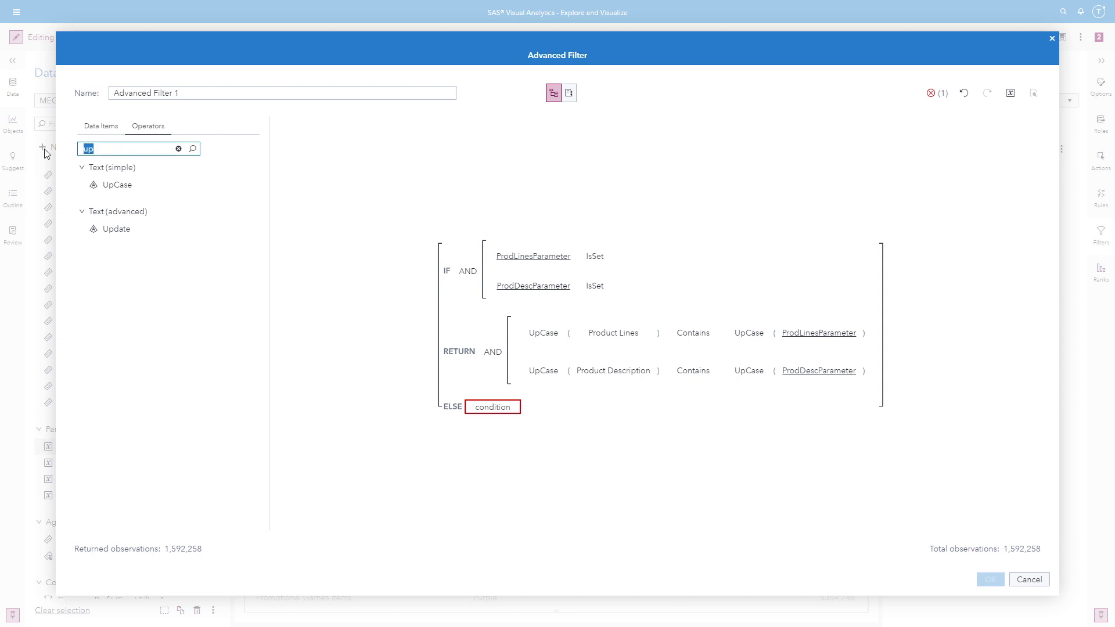
text(if)
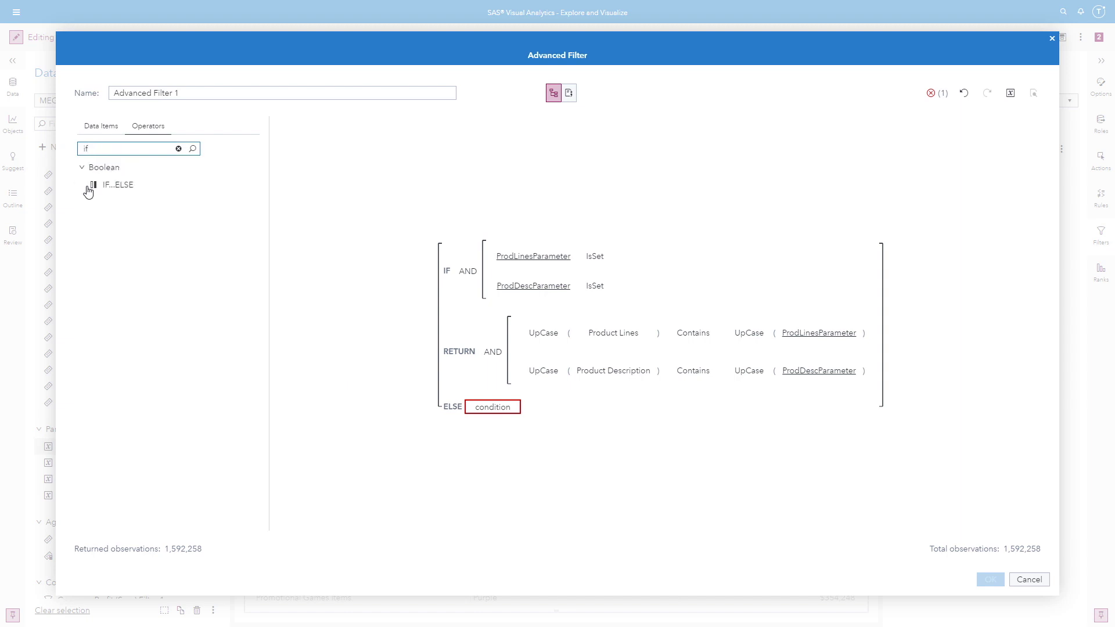
drag(117, 185, 493, 406)
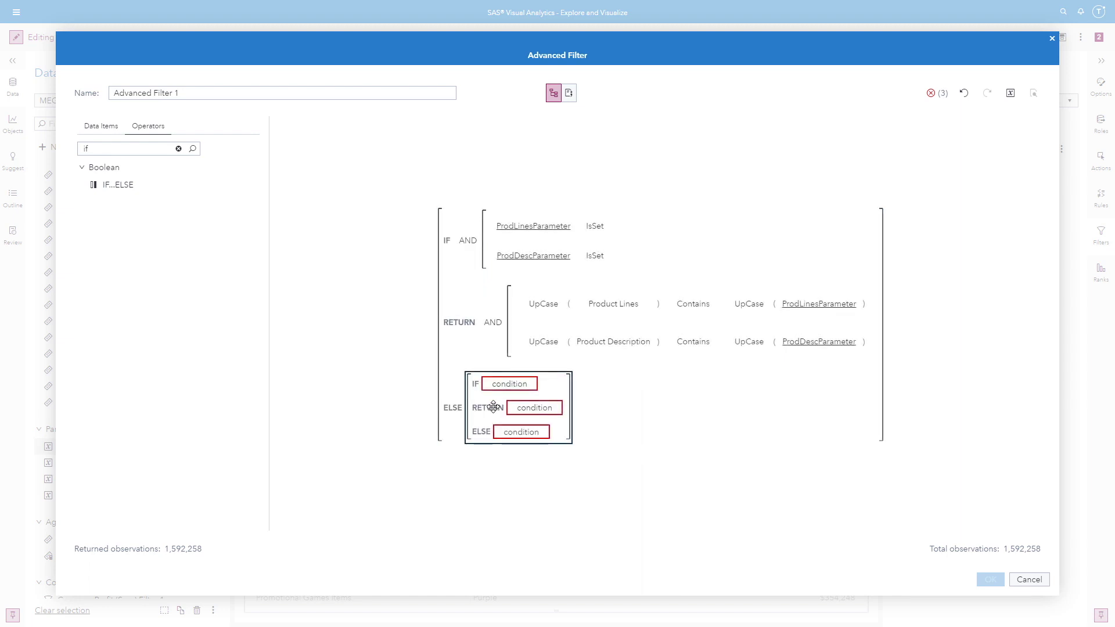
Copy the AND expression with both IsSet checks from the outer IF into the nested IF condition
right_click(469, 273)
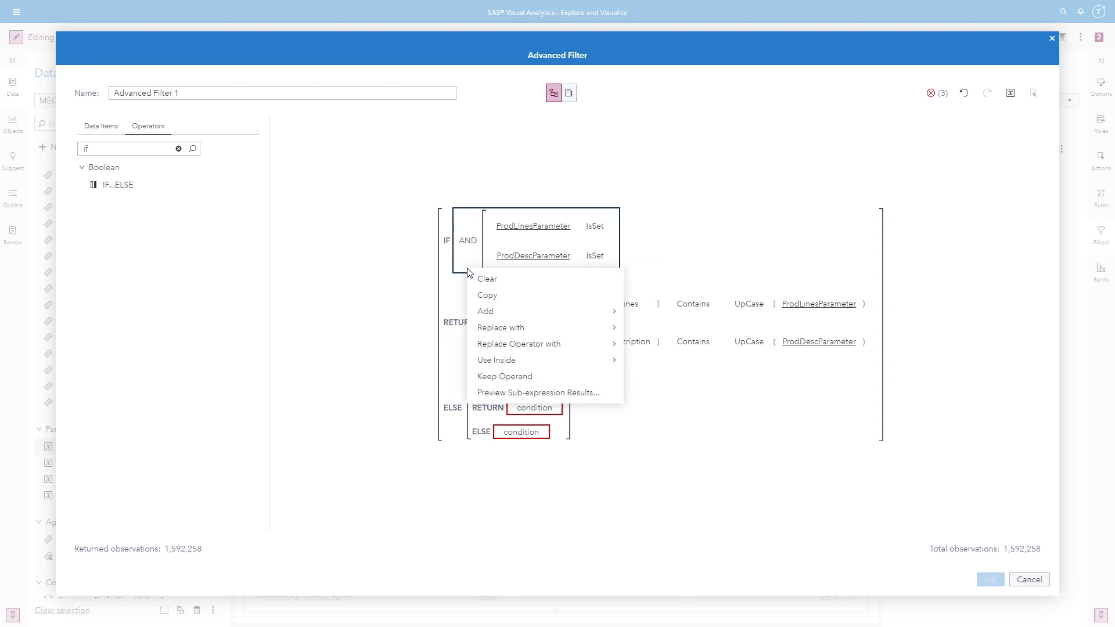
click(487, 294)
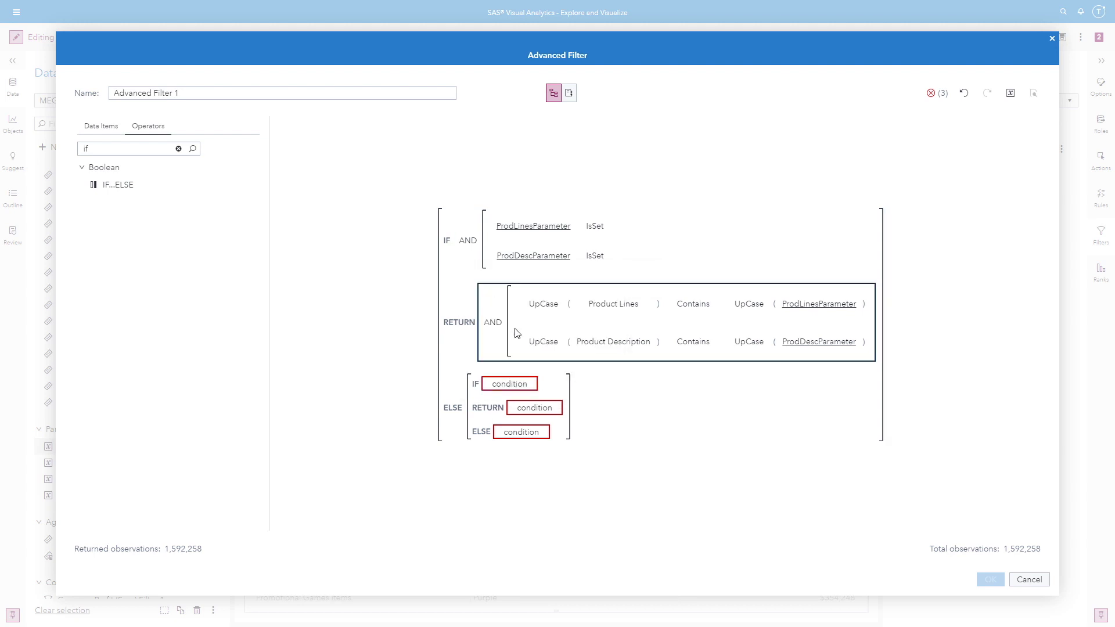
right_click(489, 383)
click(511, 429)
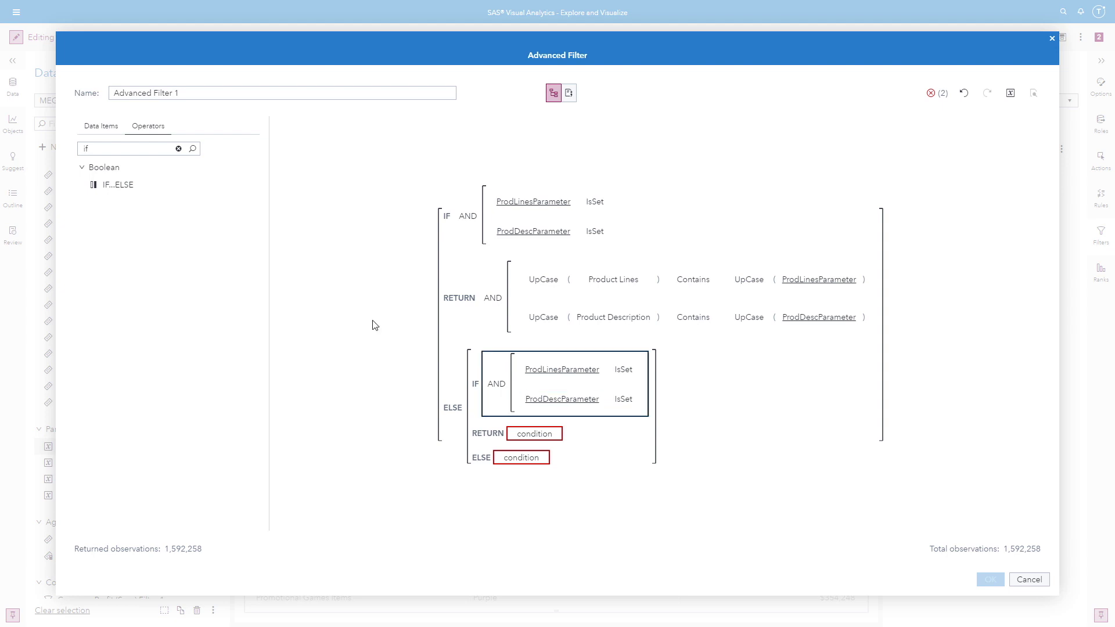
Find the Boolean NOT operator and apply it to the ProdDescParameter IsSet check in the nested IF
double_click(86, 149)
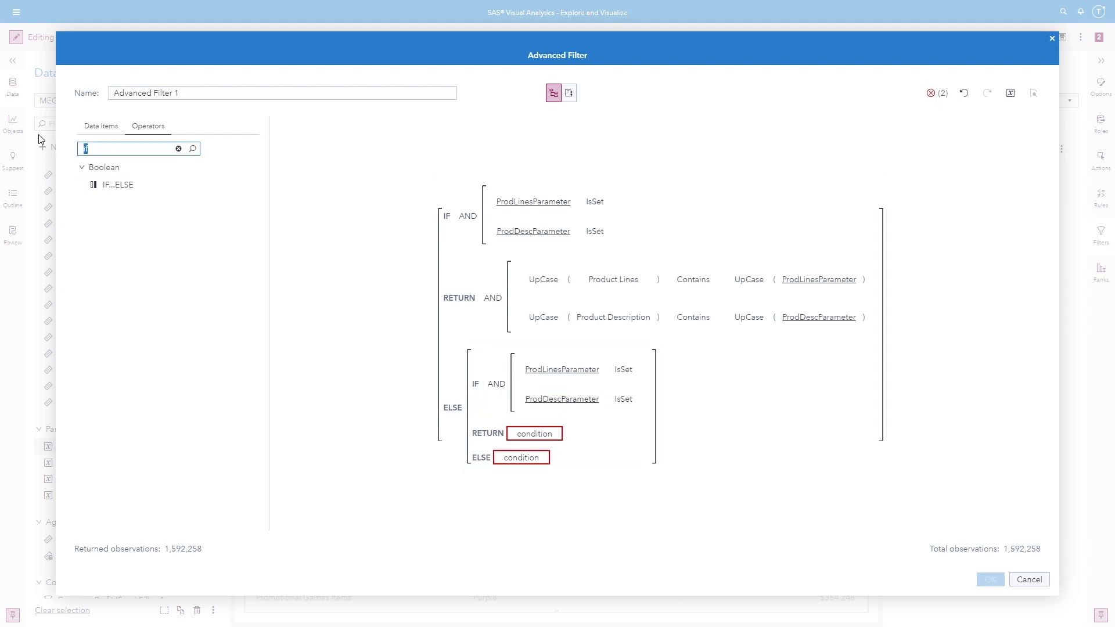
text(not)
click(111, 245)
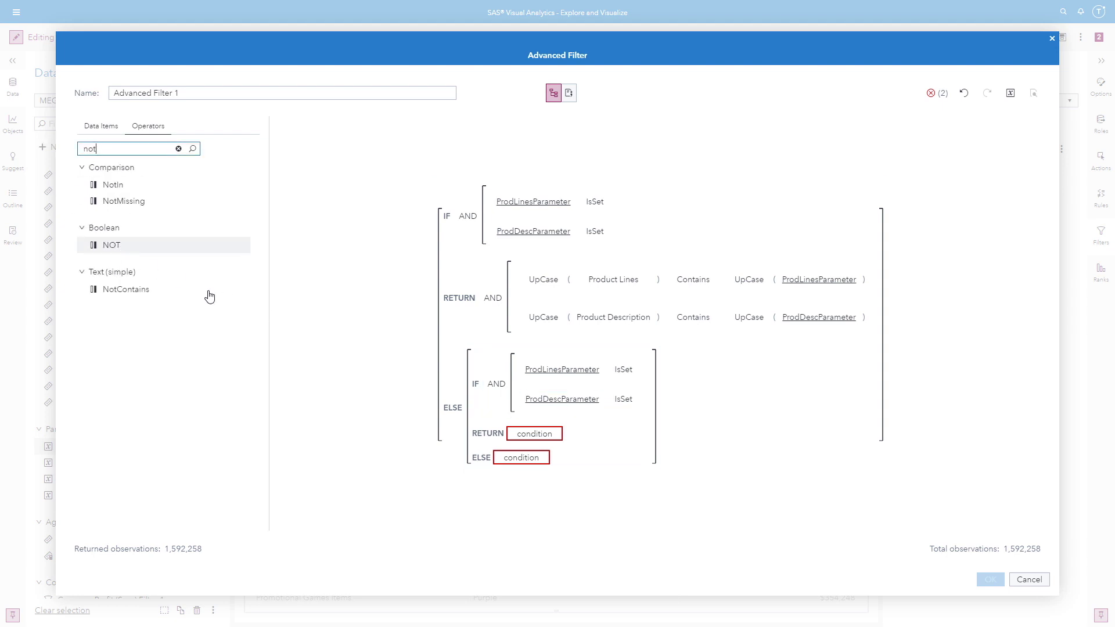
drag(209, 296, 522, 406)
drag(521, 406, 502, 386)
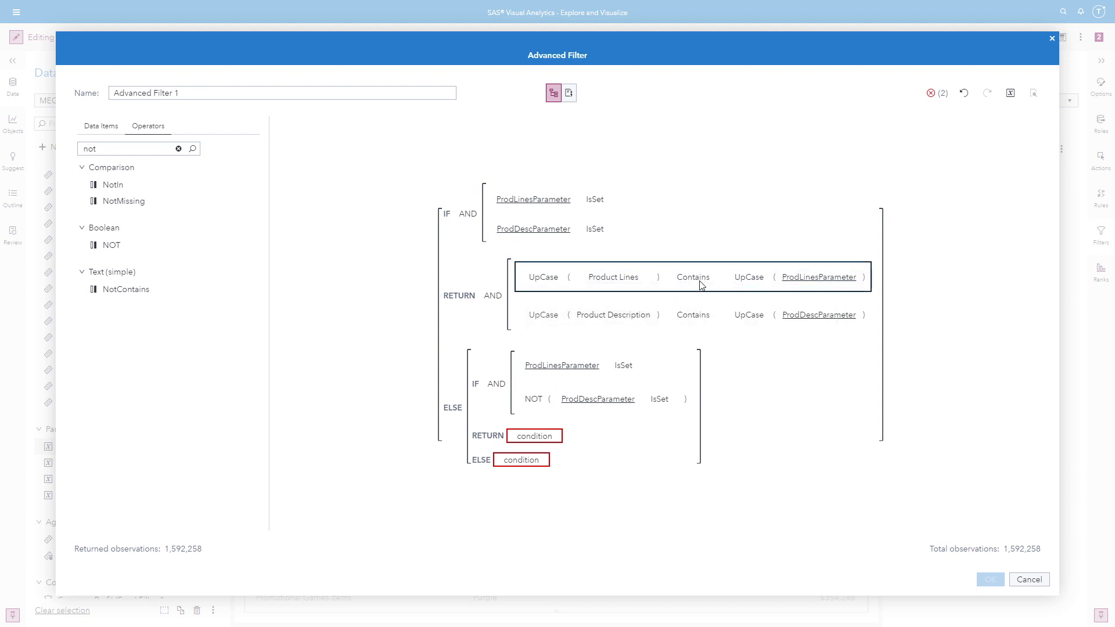
Copy the UpCase Product Lines Contains expression from the outer RETURN into the nested RETURN condition
right_click(520, 294)
click(534, 316)
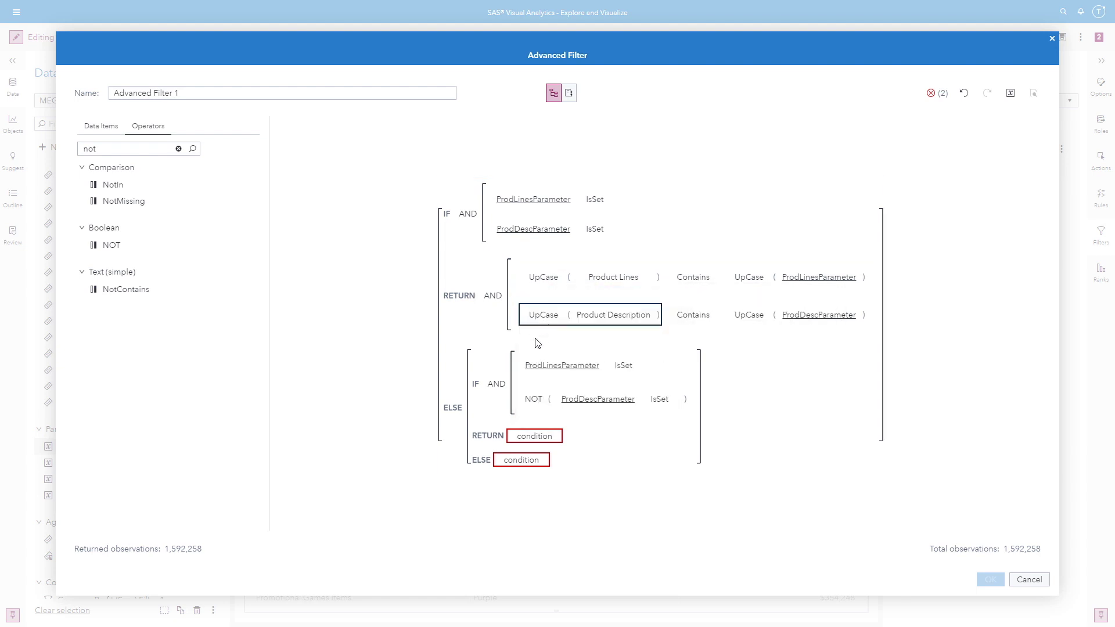
right_click(511, 437)
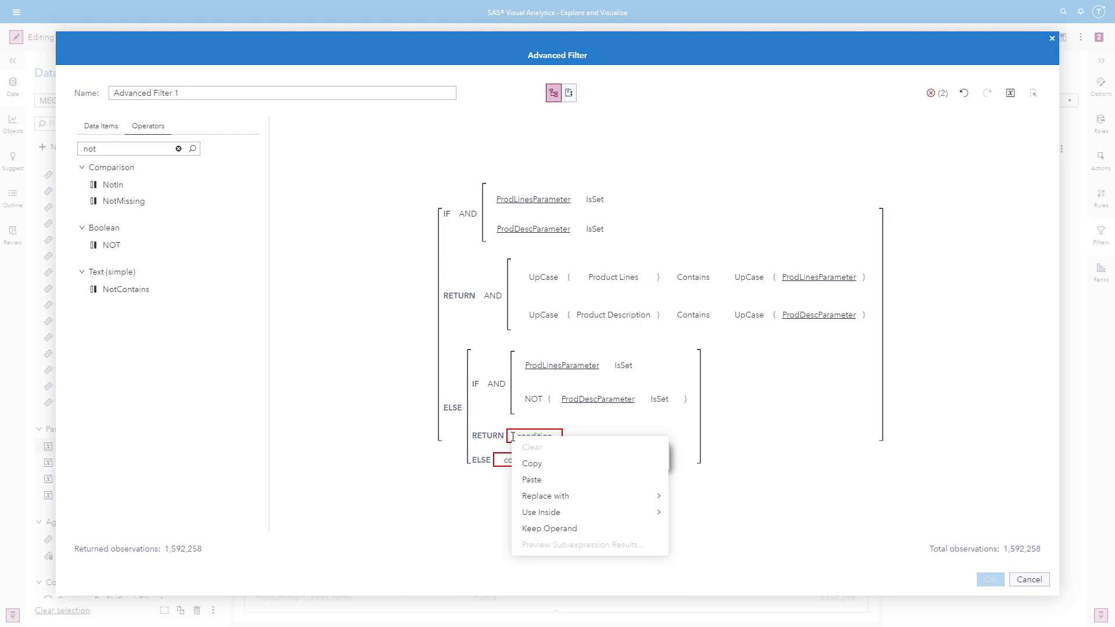
click(542, 480)
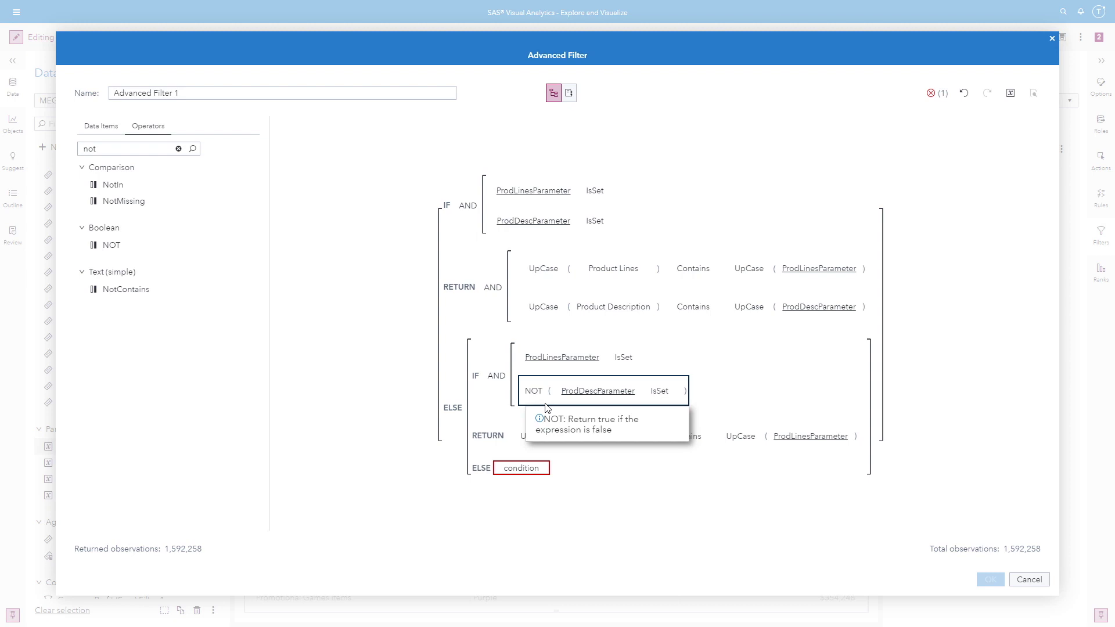
Copy the UpCase Product Description Contains expression from the outer RETURN into the nested ELSE condition
right_click(546, 324)
click(563, 347)
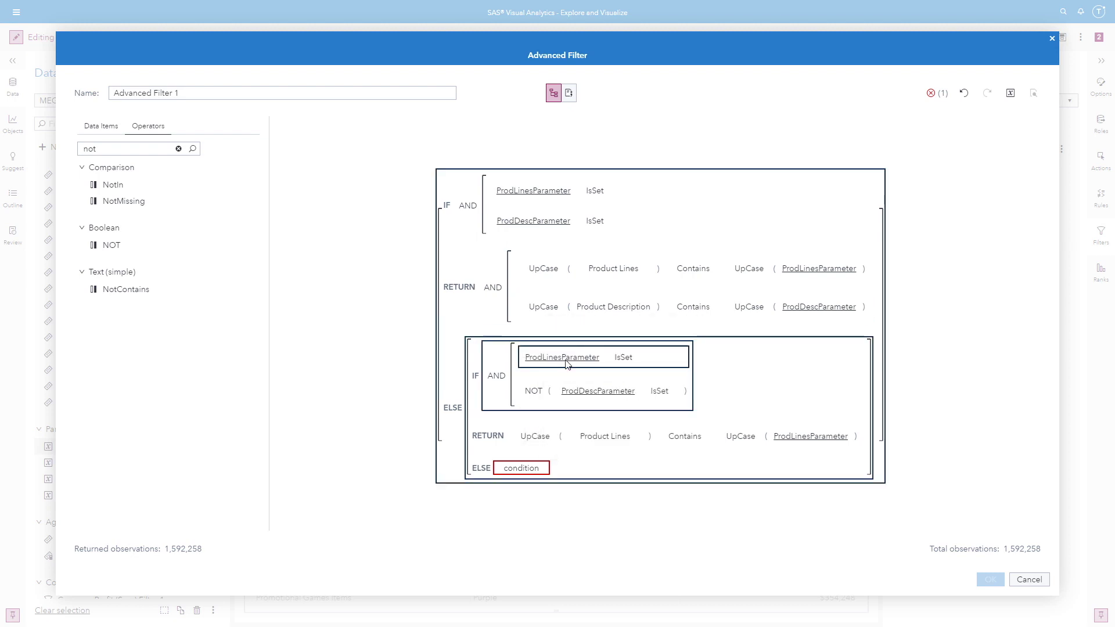
right_click(508, 477)
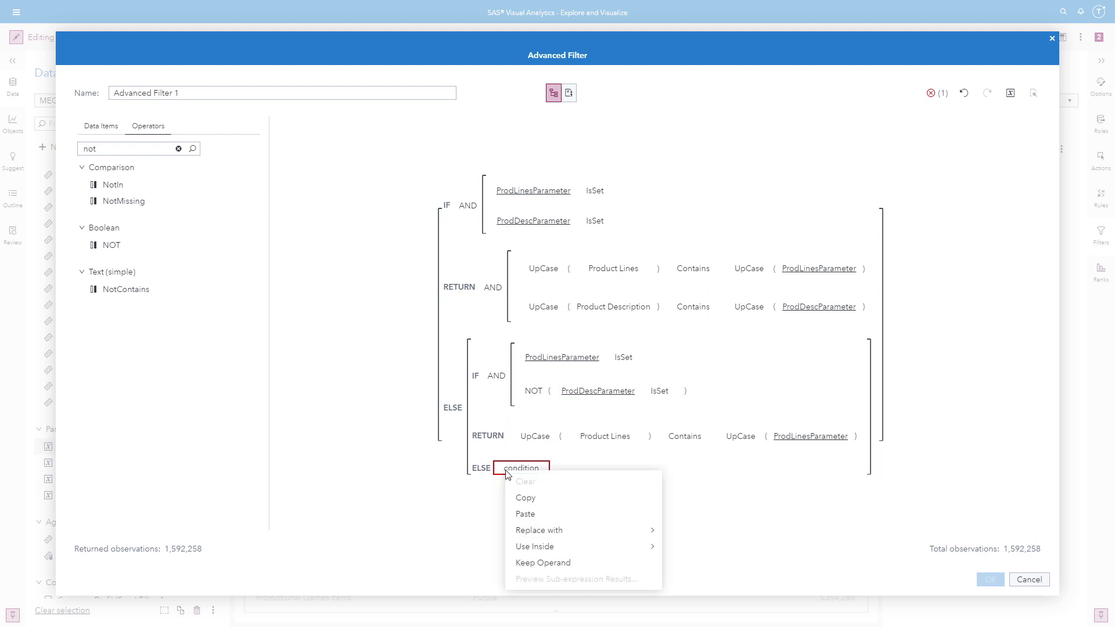
click(536, 517)
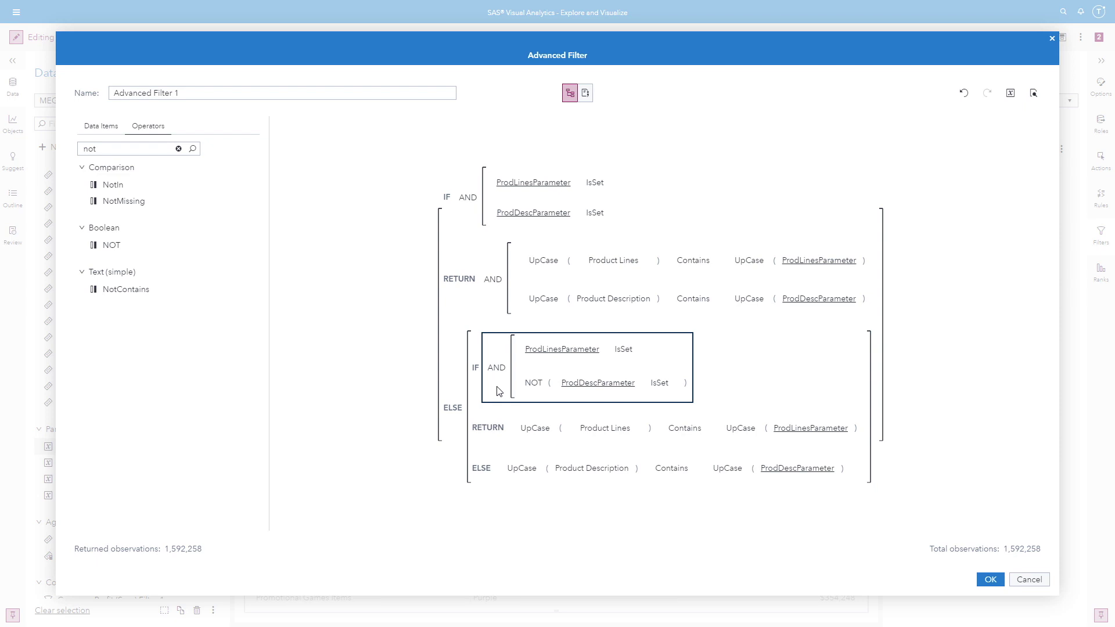
Name the advanced filter Prod Lines & Desc Filter and apply it to the list table
triple_click(188, 93)
text(Prod Lines &)
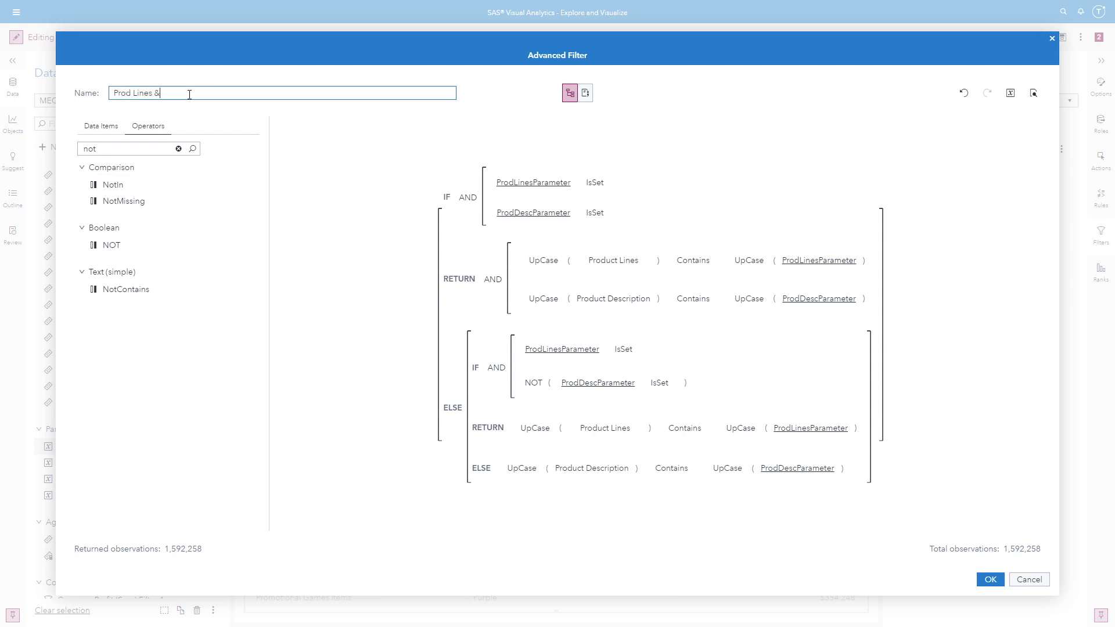
text( Desc Filter)
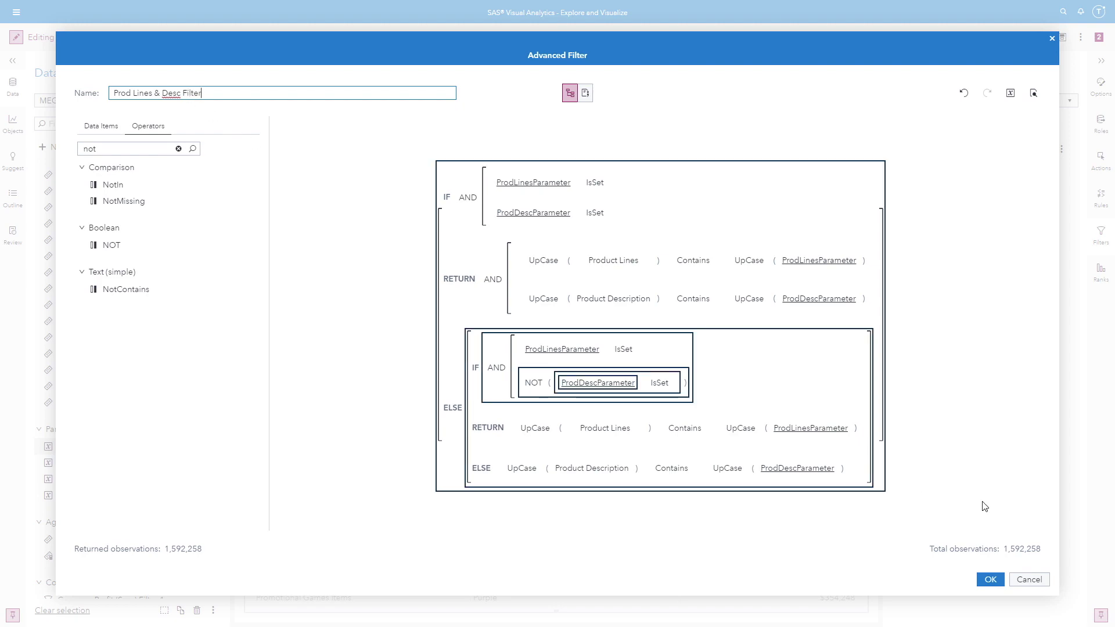
click(990, 580)
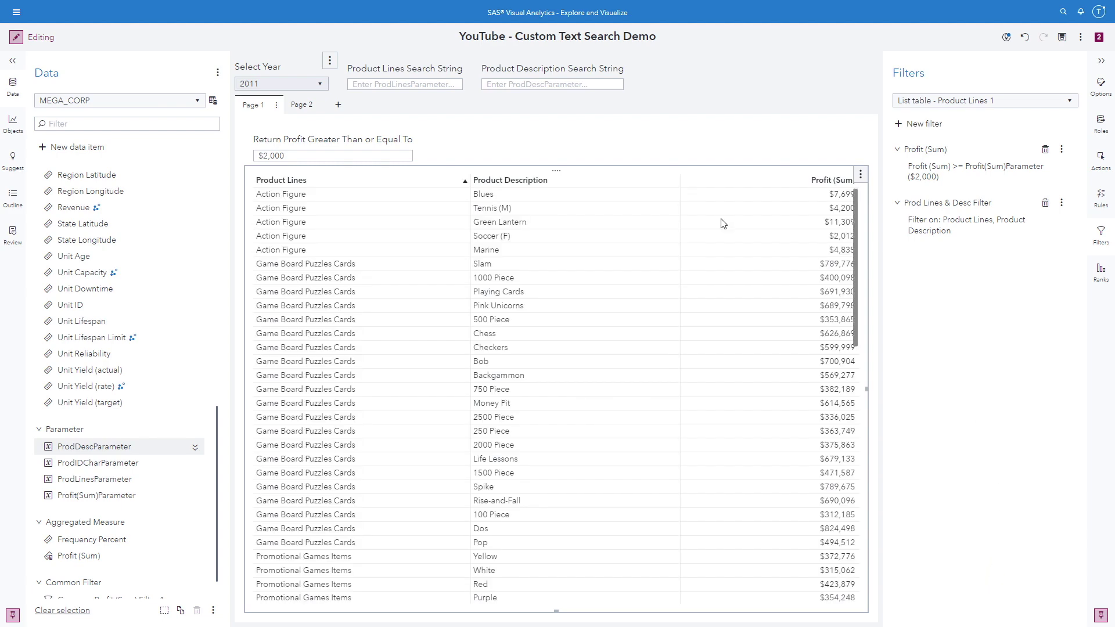
Test the Product Lines search string with Action Figure and with Figure
click(390, 84)
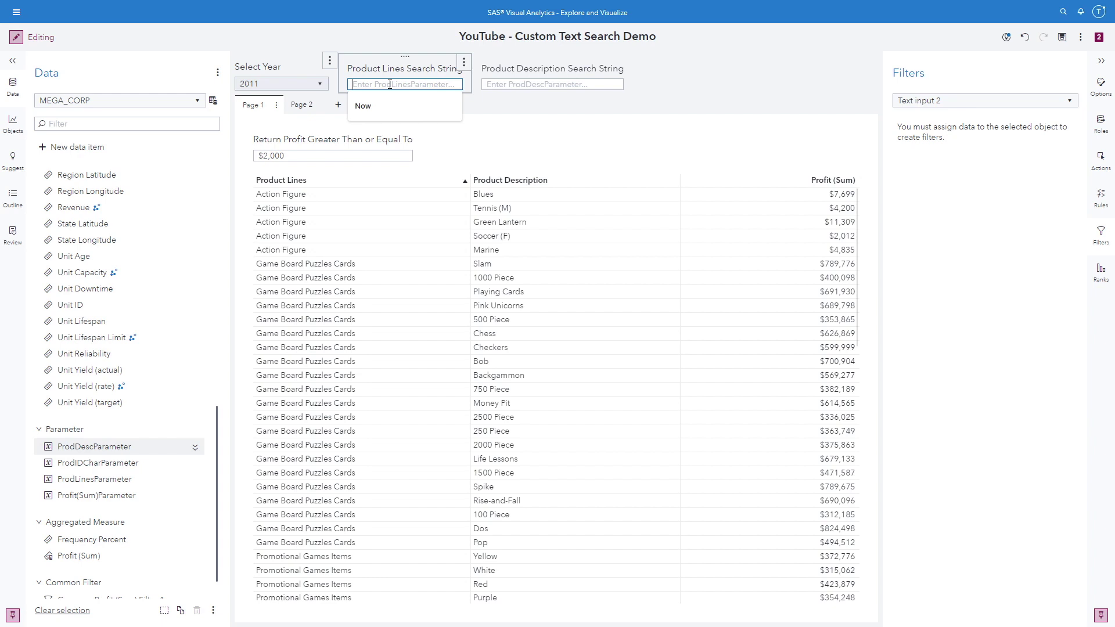
text(Action Figure)
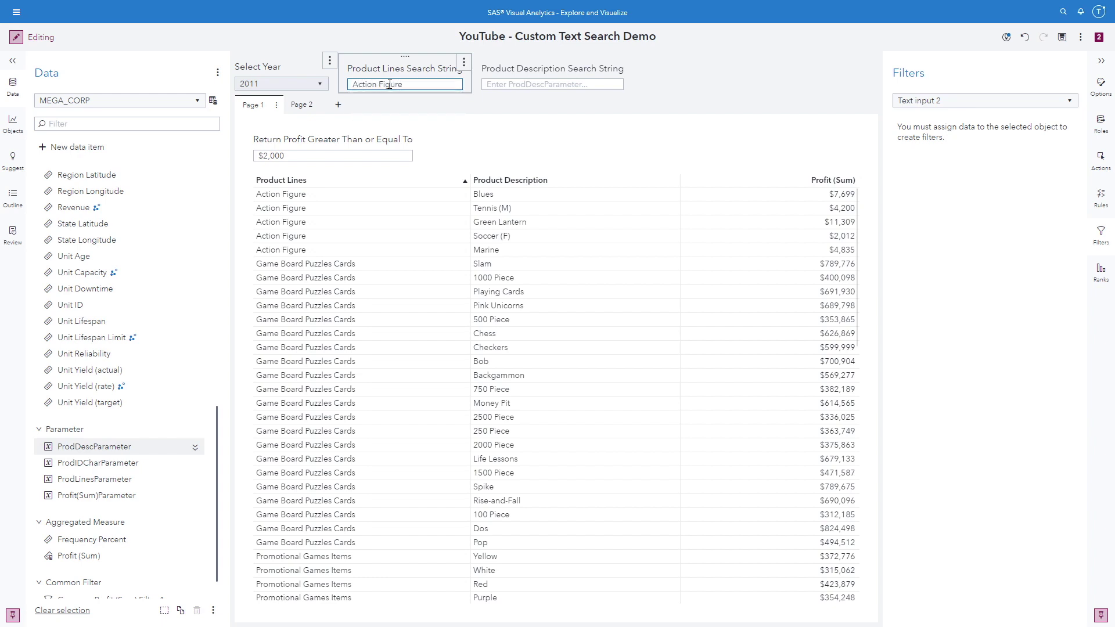
key(Return)
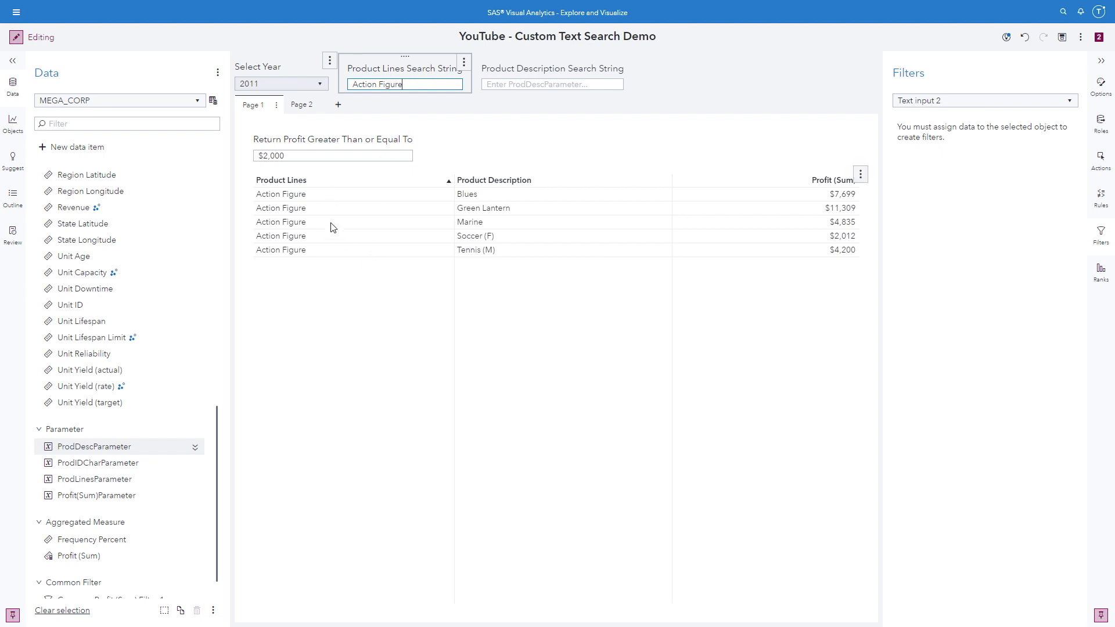
triple_click(418, 86)
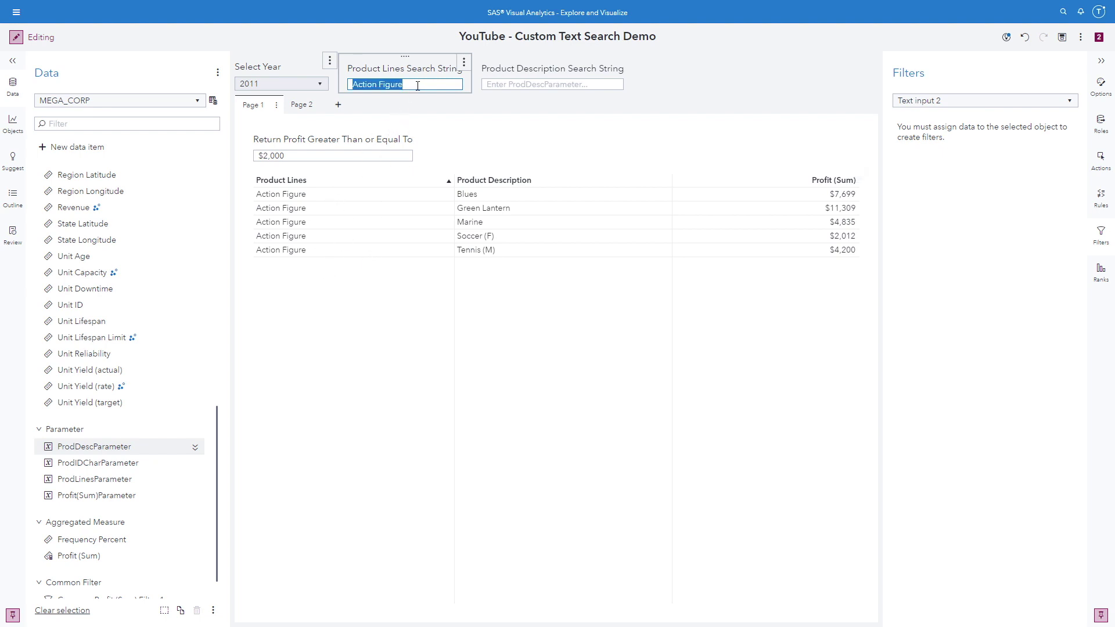
text(Figure)
key(Return)
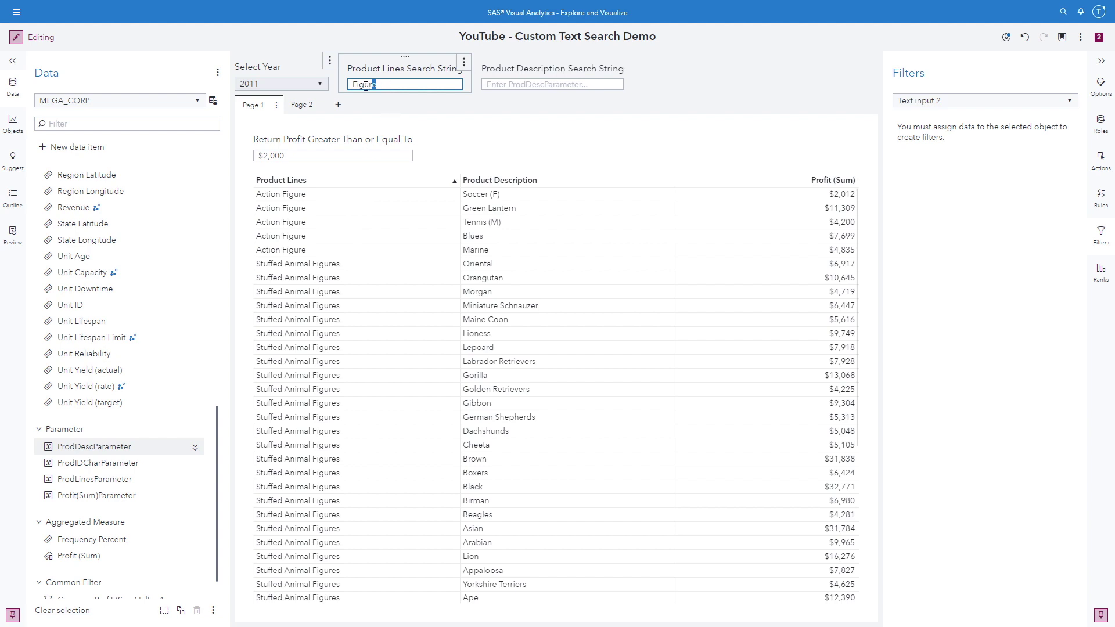
Set the Product Lines search string to Game and the Product Description search string to piece
drag(366, 85, 346, 112)
text(Game)
key(Return)
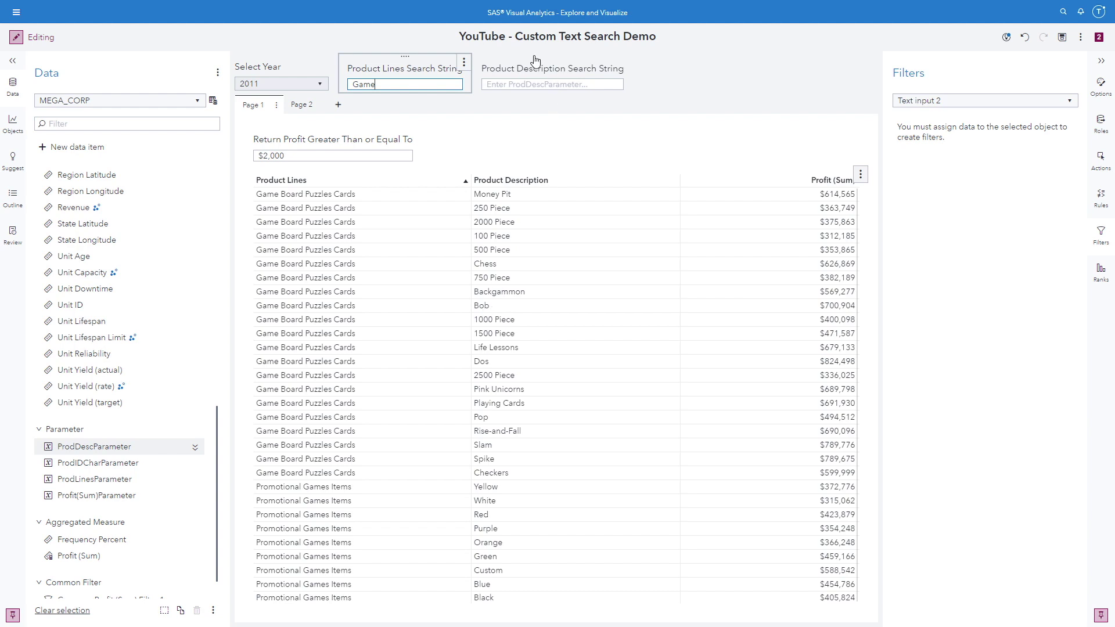
click(524, 86)
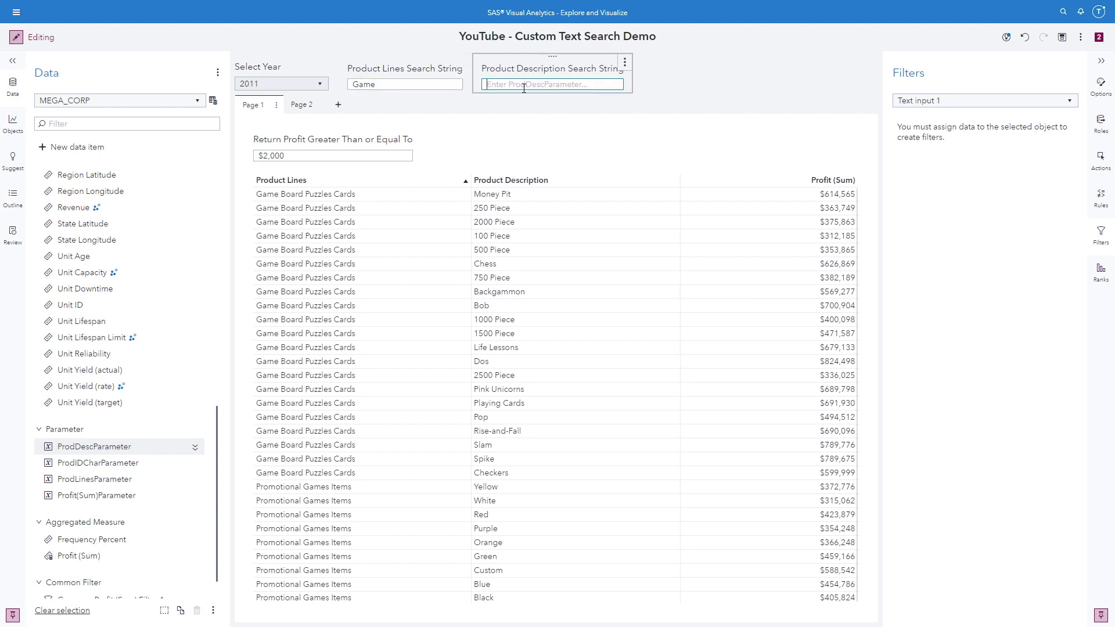
text(P)
text(piece)
key(Return)
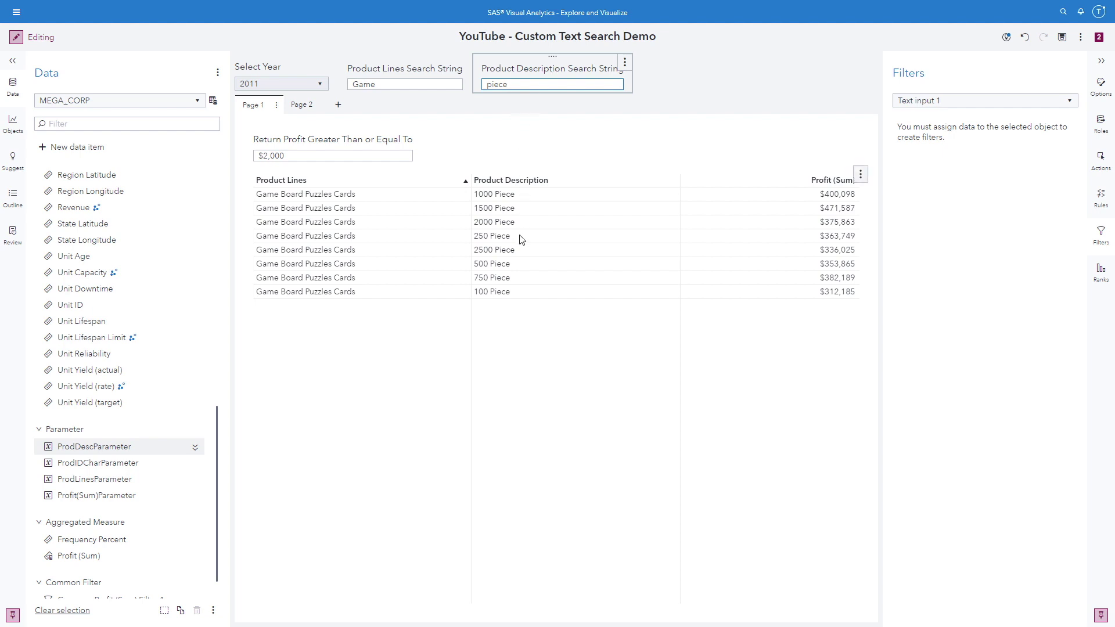
Examine the Prod Lines & Desc Filter expression in its text form and close it without changes
click(509, 336)
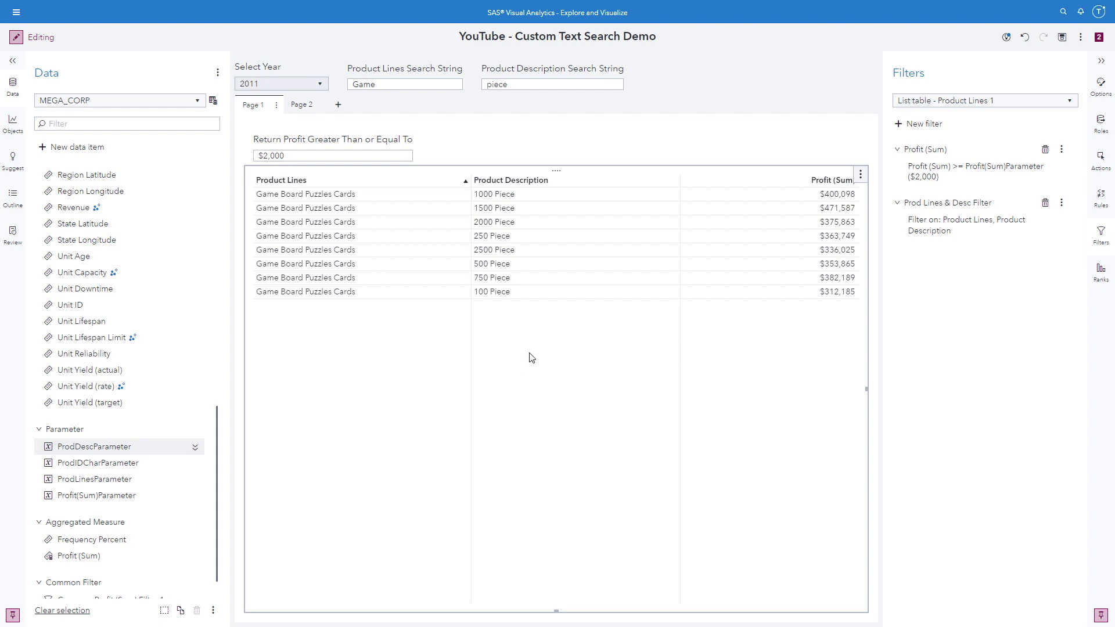
click(1061, 203)
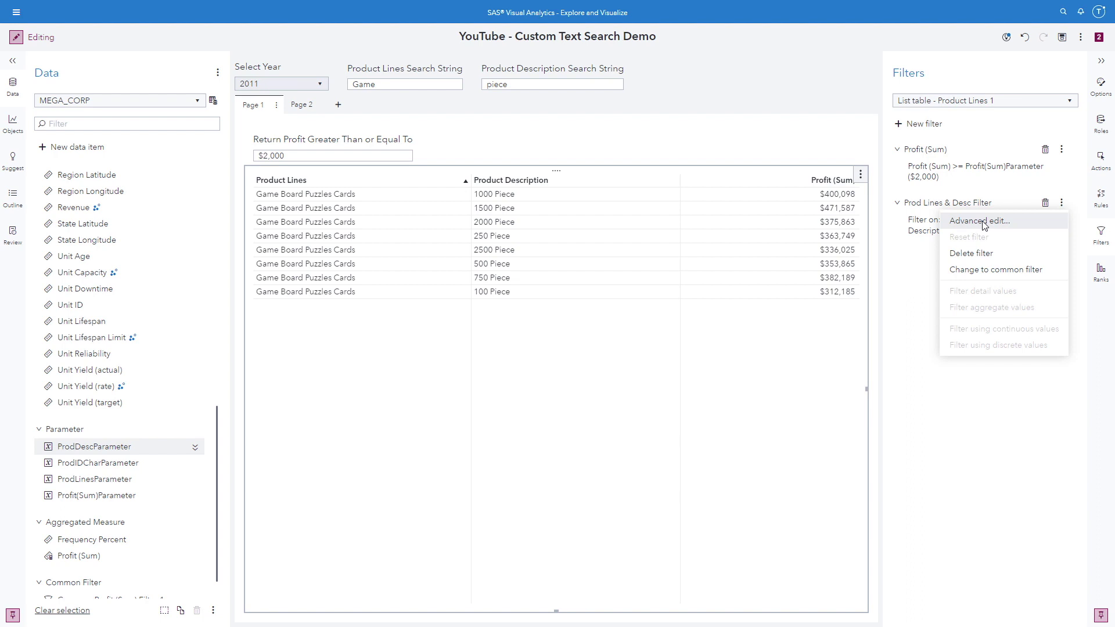
click(980, 221)
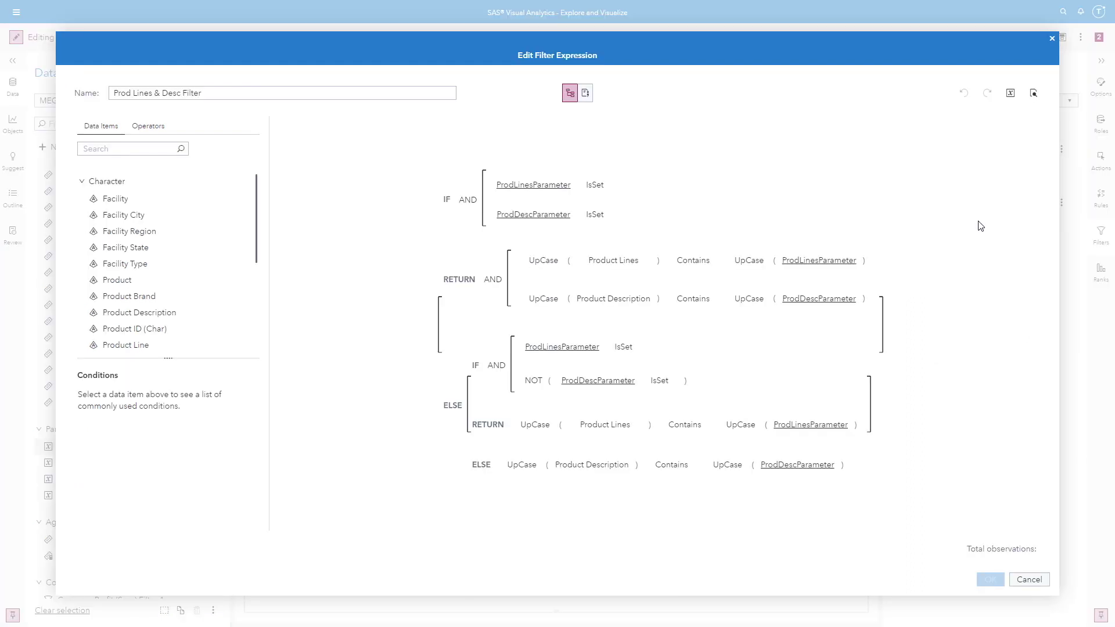
click(587, 99)
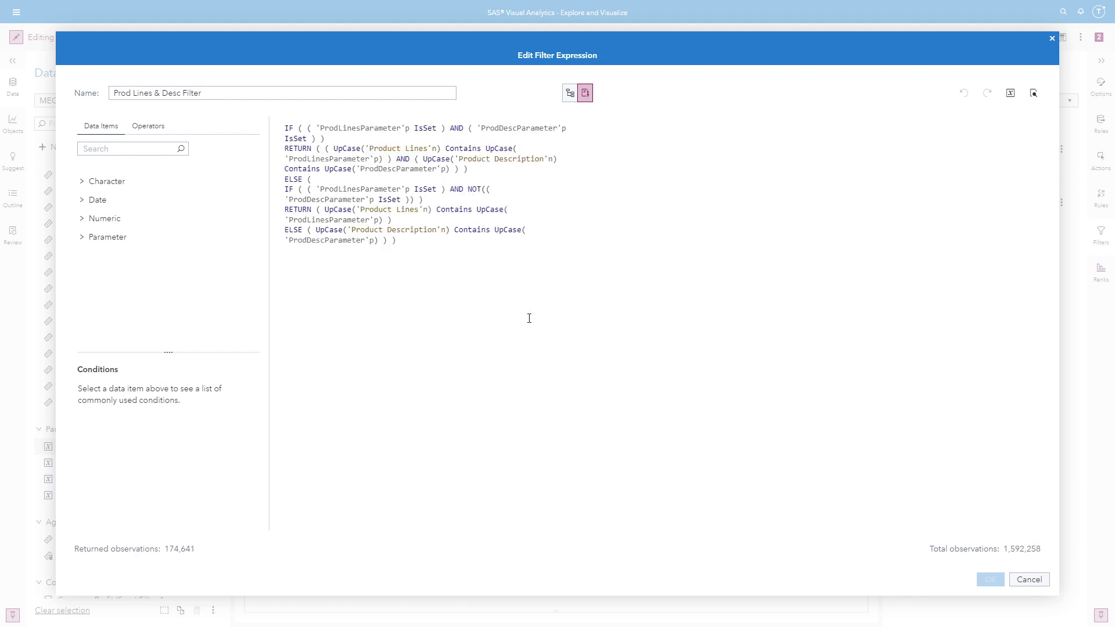
click(1029, 580)
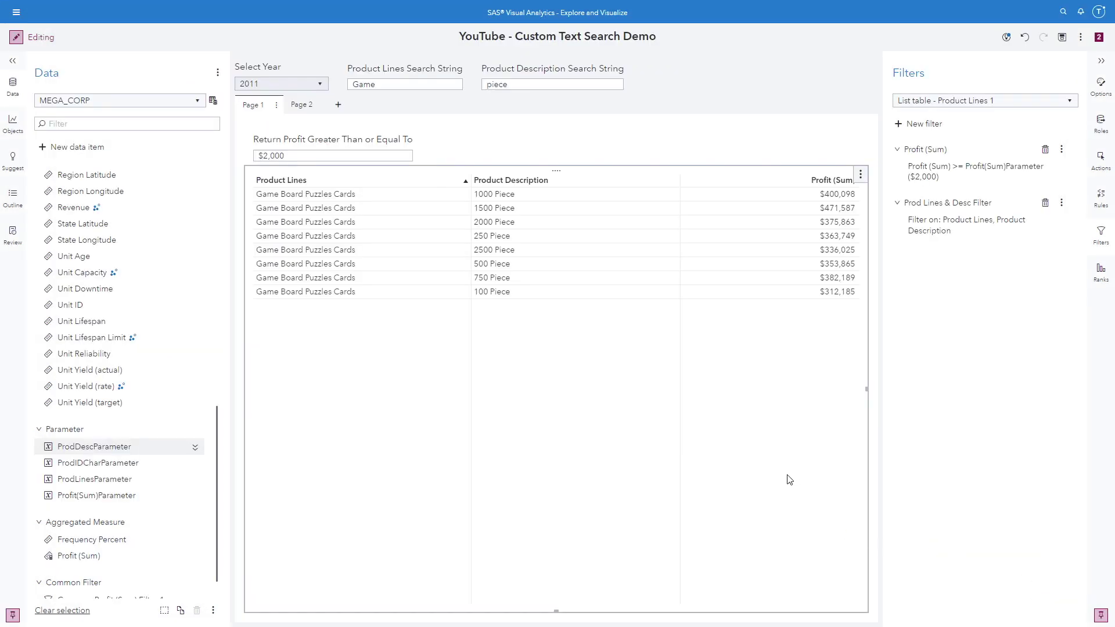
Change the Prod Lines & Desc Filter to a common filter and check it among the data items
click(1062, 203)
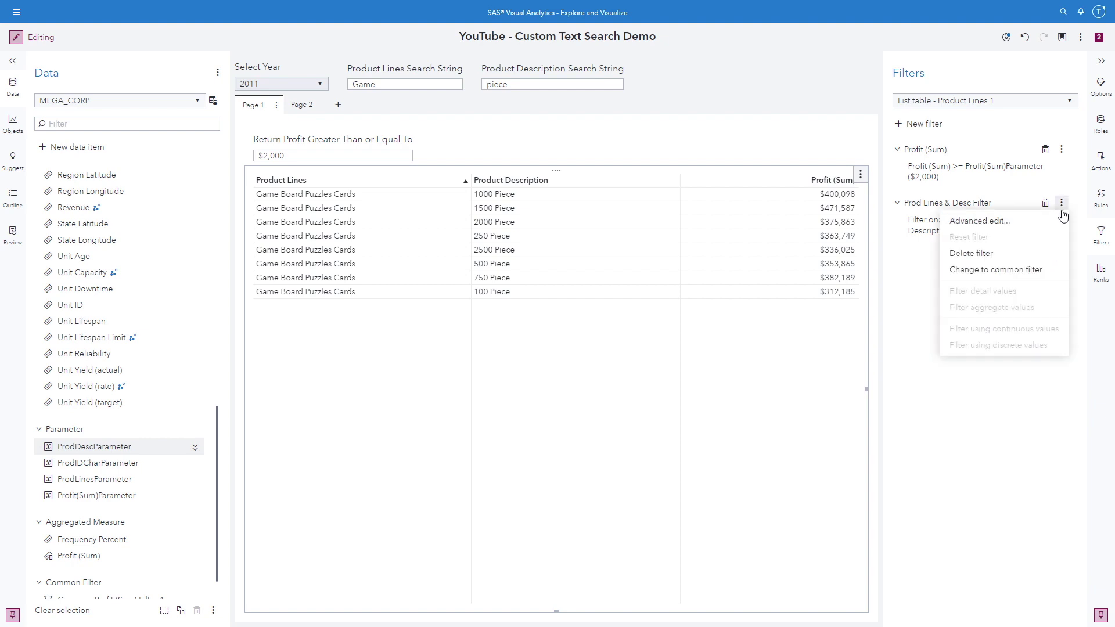
click(980, 272)
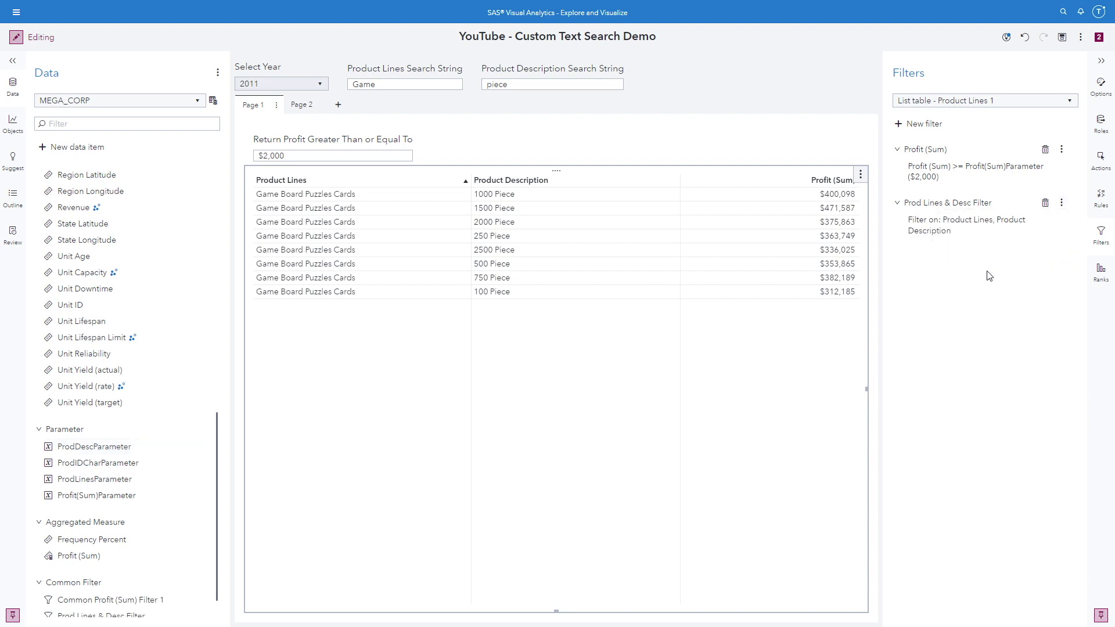
scroll(218, 452, down, 1)
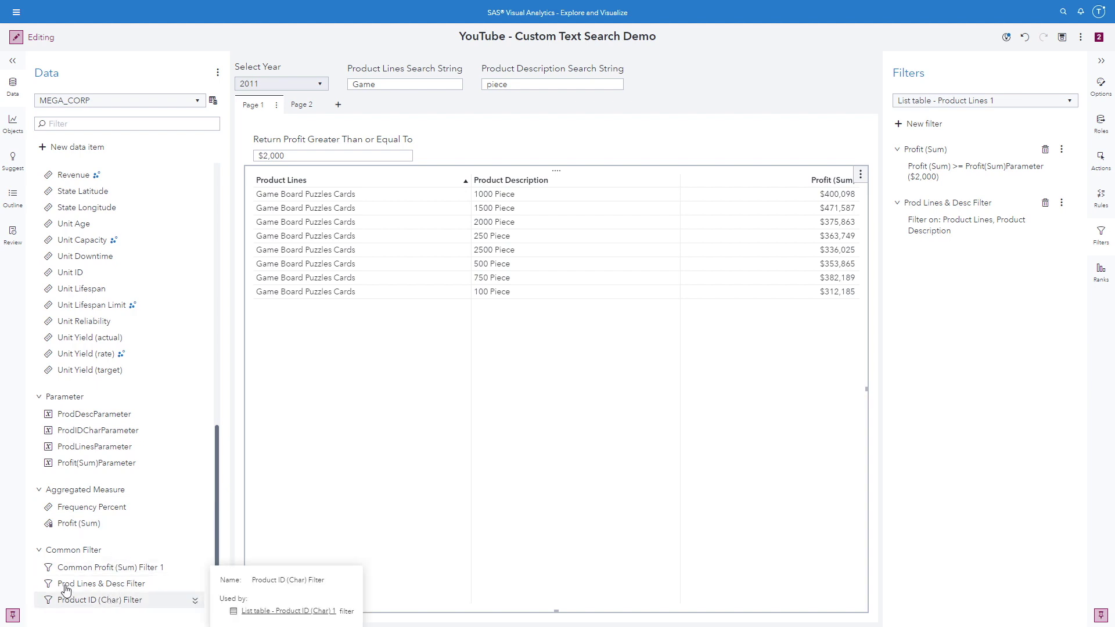
mouse_move(140, 582)
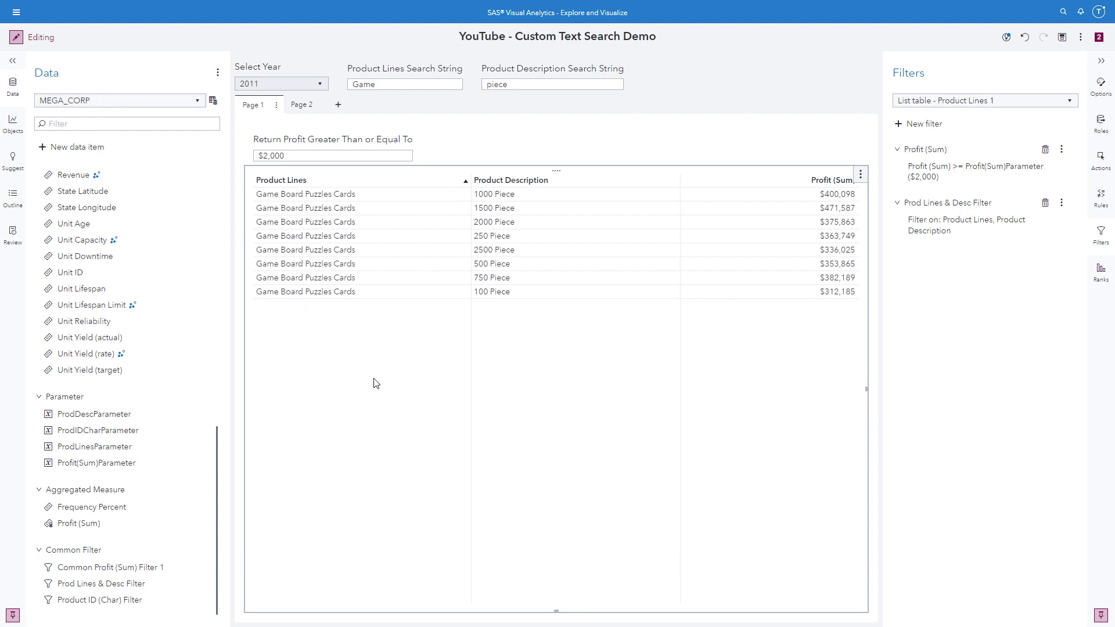
Add the common Prod Lines & Desc Filter to the Page 2 list table and sort it by descending Product ID (Char)
click(306, 108)
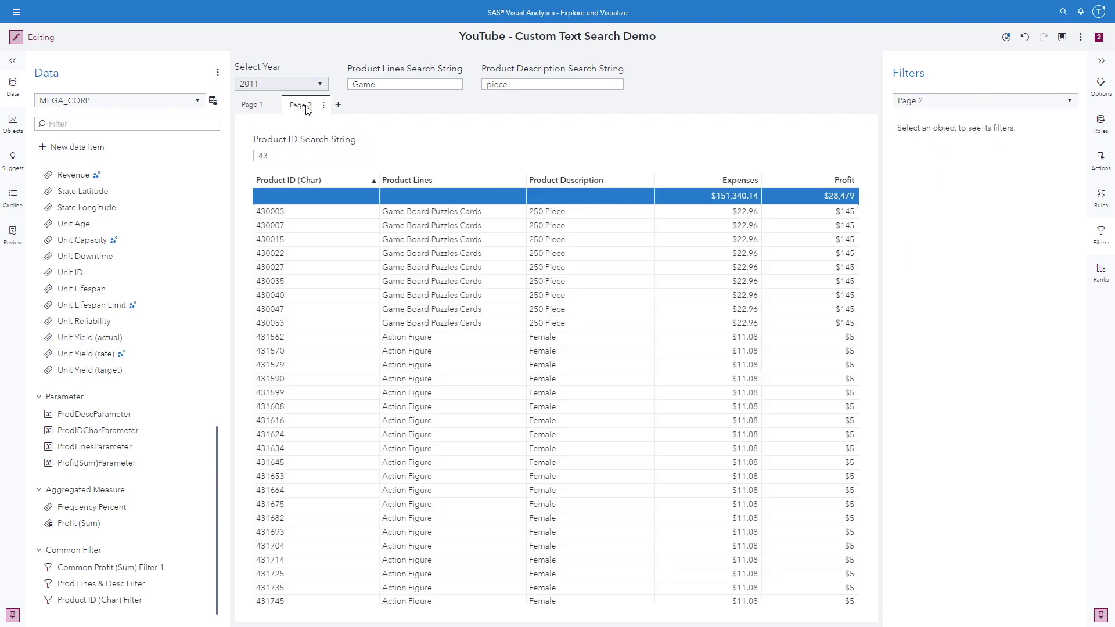
click(336, 176)
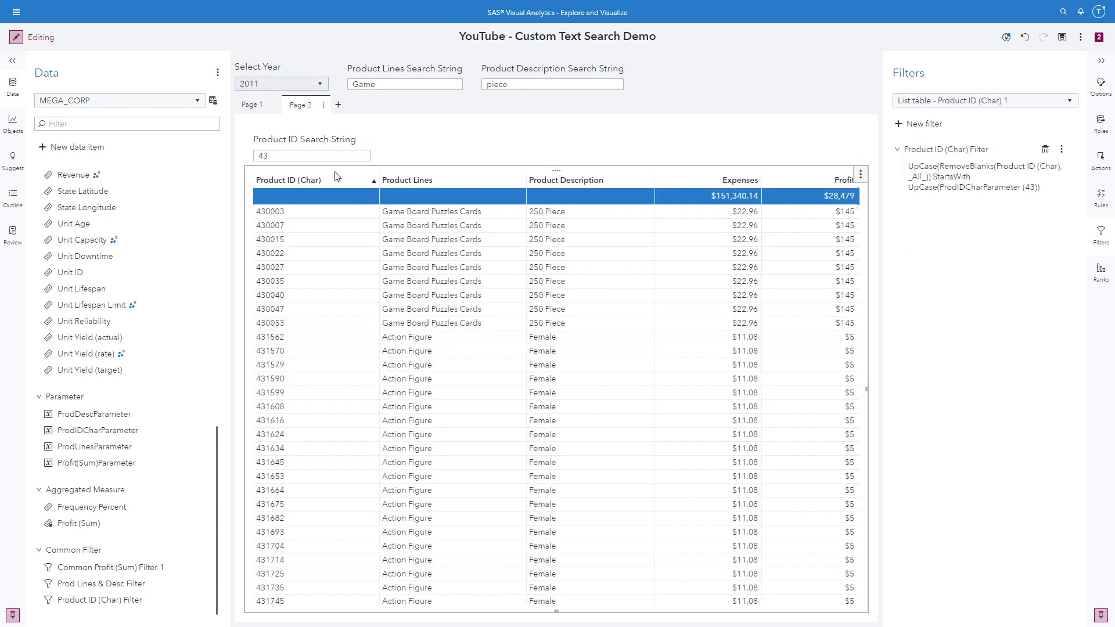
click(899, 125)
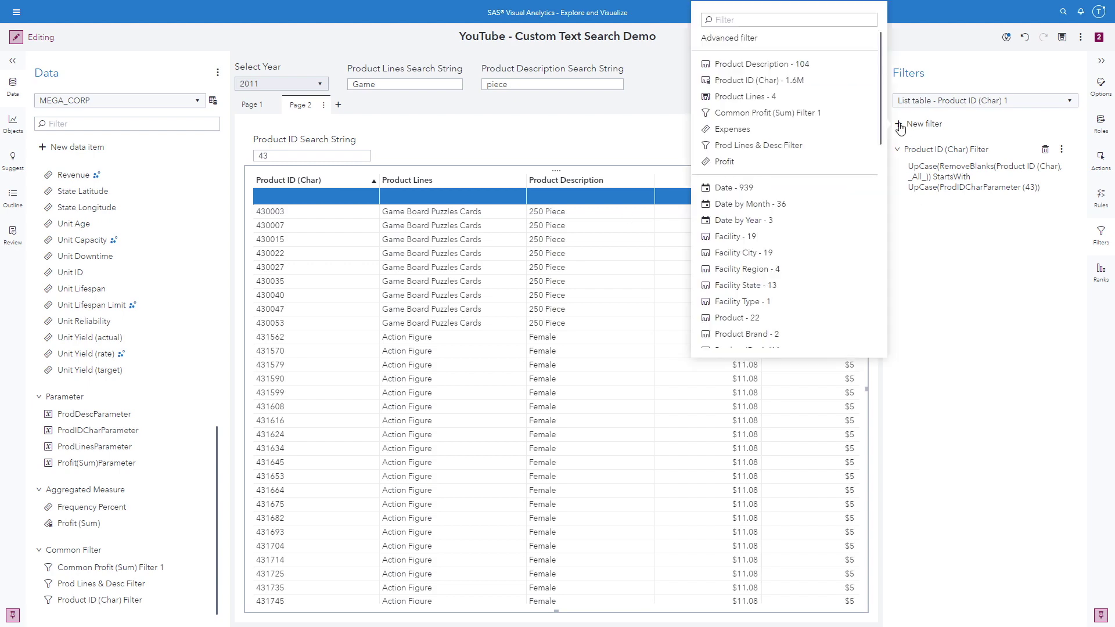
click(721, 146)
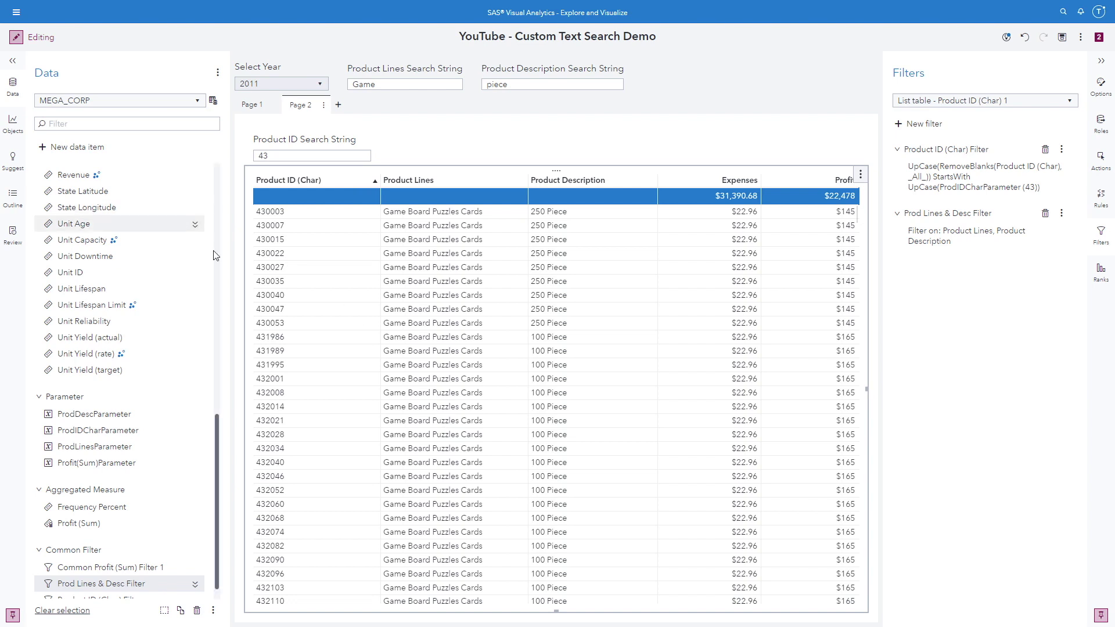
click(329, 141)
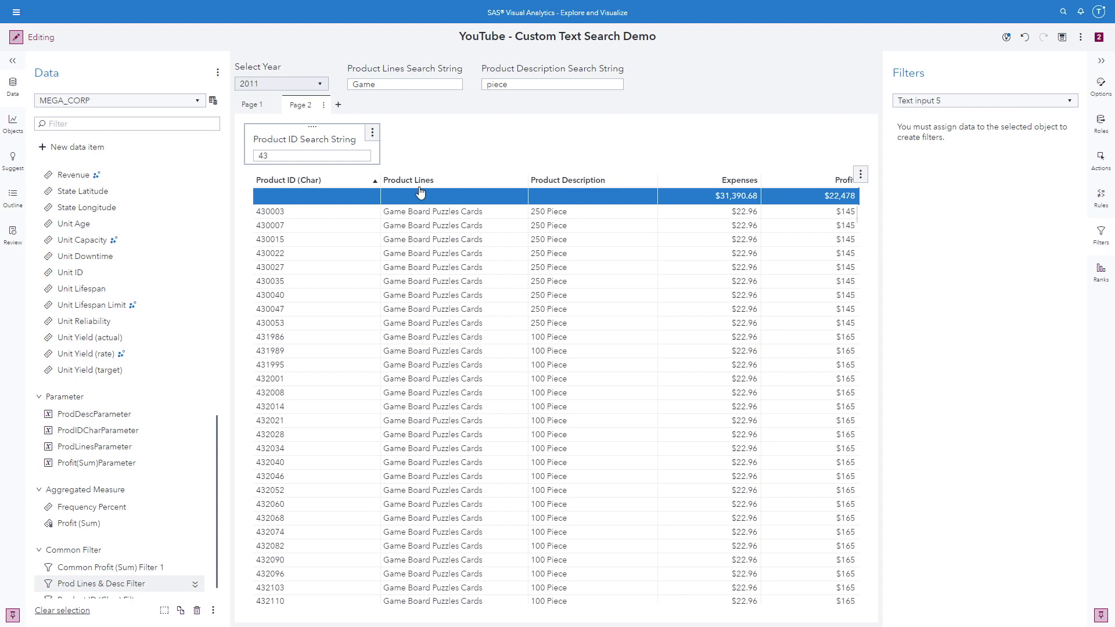
click(357, 177)
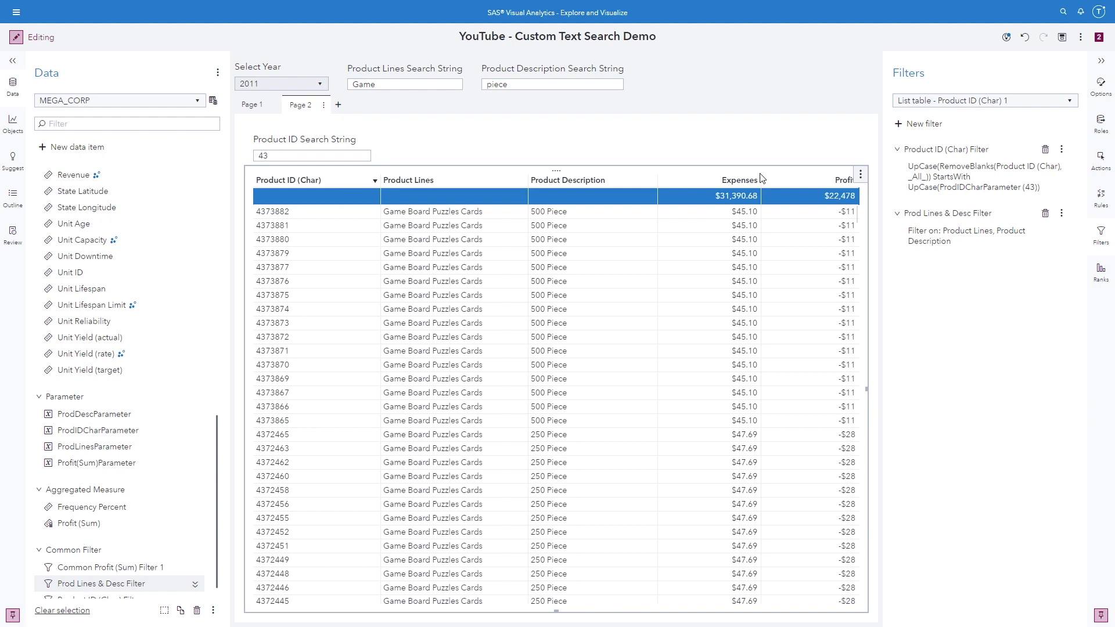
Return to Page 1 and select its list table to review the filters assigned to it
click(247, 106)
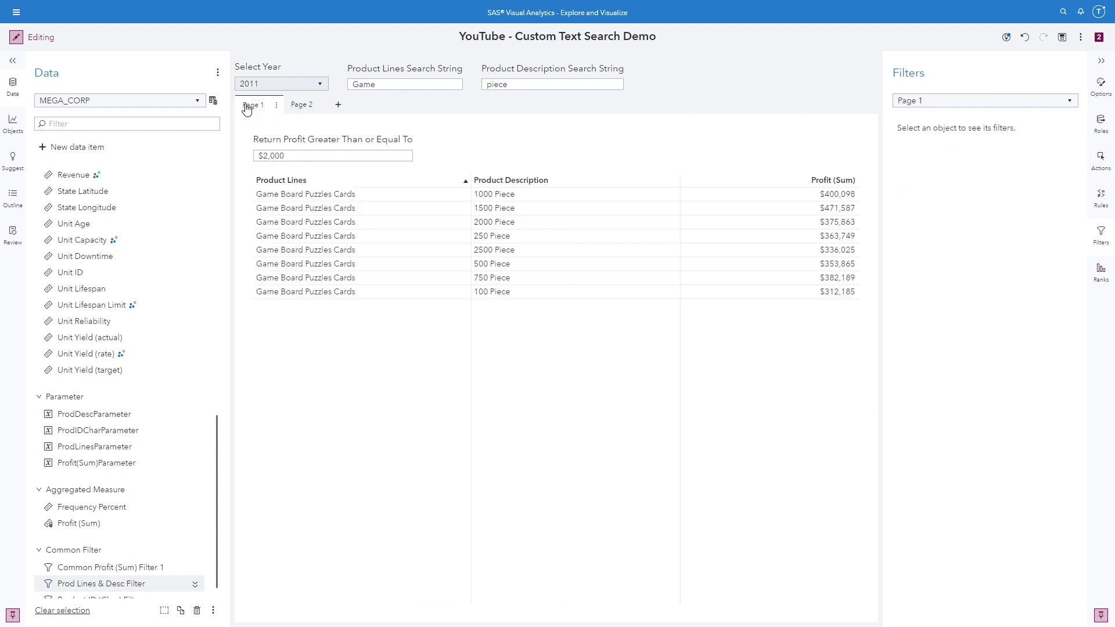
click(311, 140)
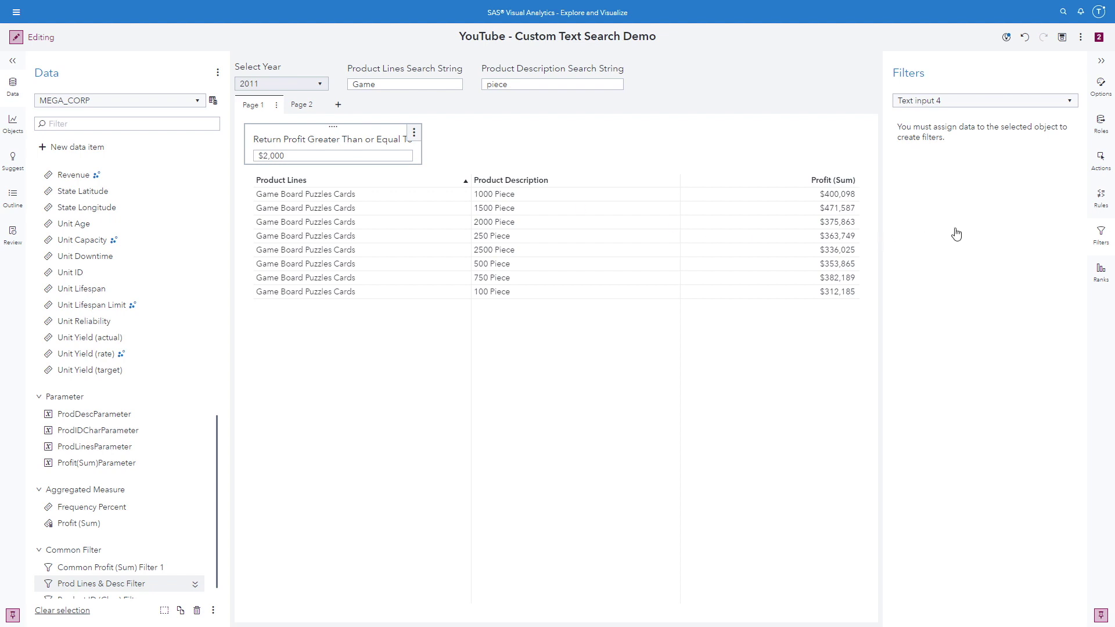
click(461, 395)
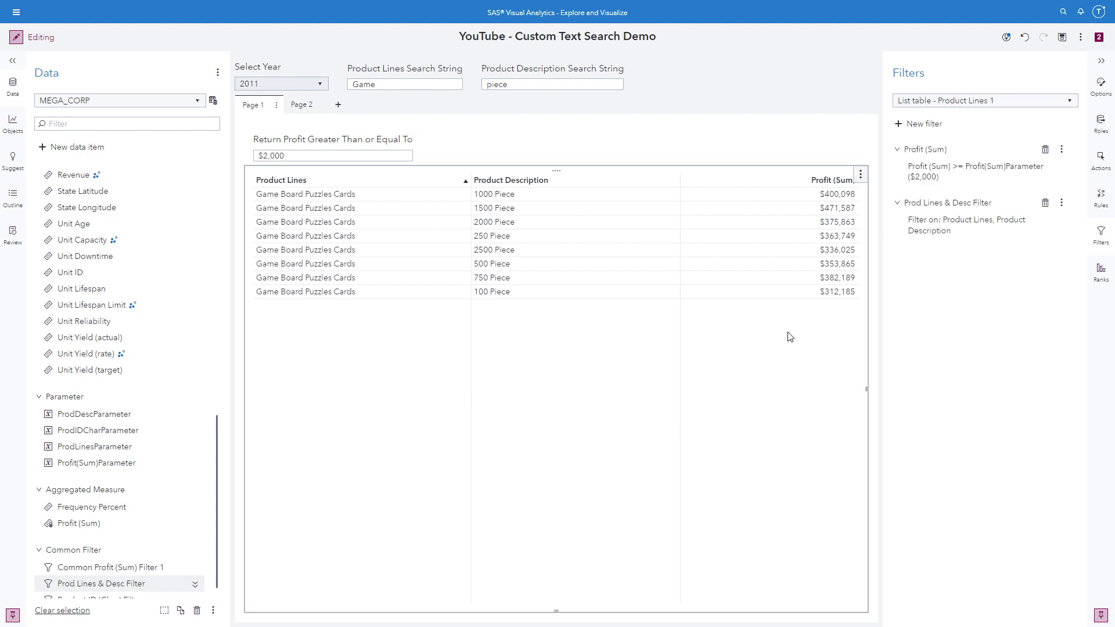